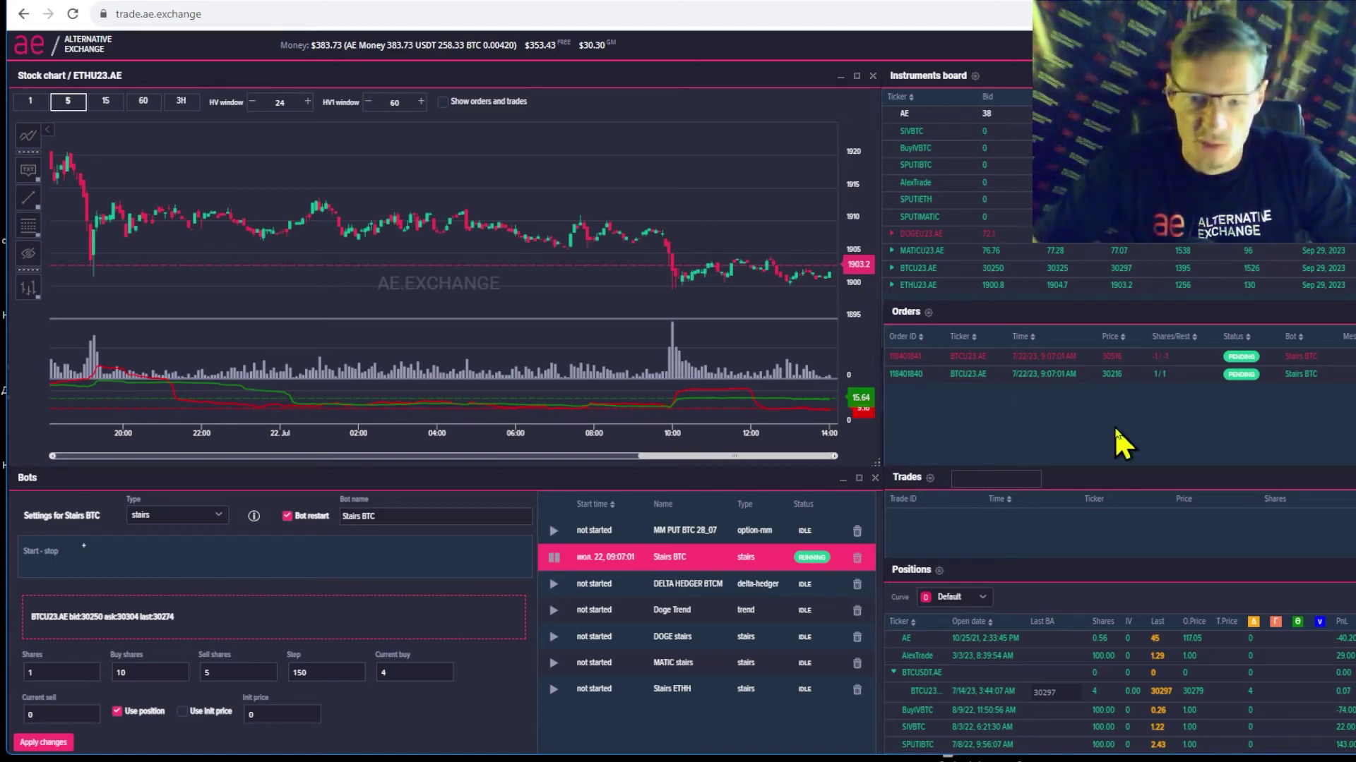
# Open the ETHU23.AE option board, place it below the stock chart, and enter a volume of -100 for the 1950-strike call
pyautogui.doubleClick(1058, 284)
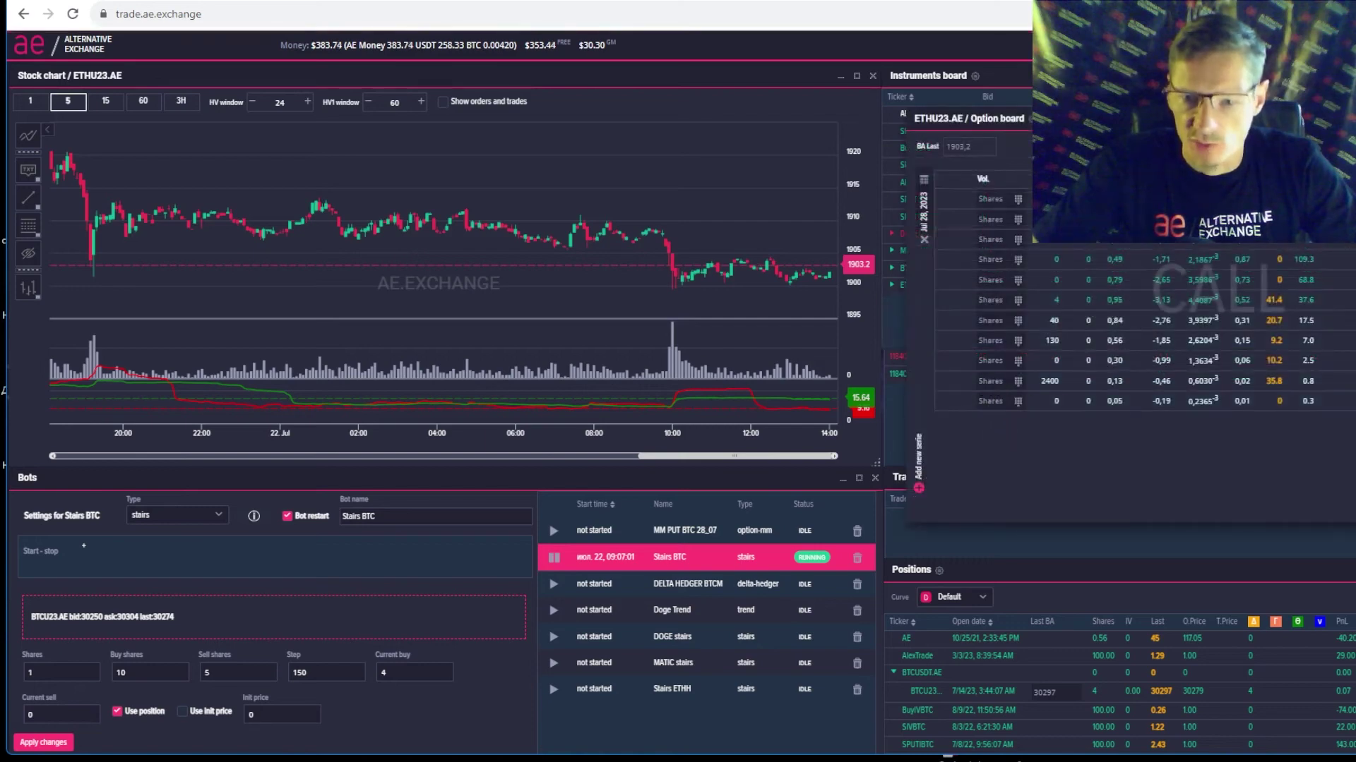
pyautogui.moveTo(1201, 118); pyautogui.dragTo(336, 444)
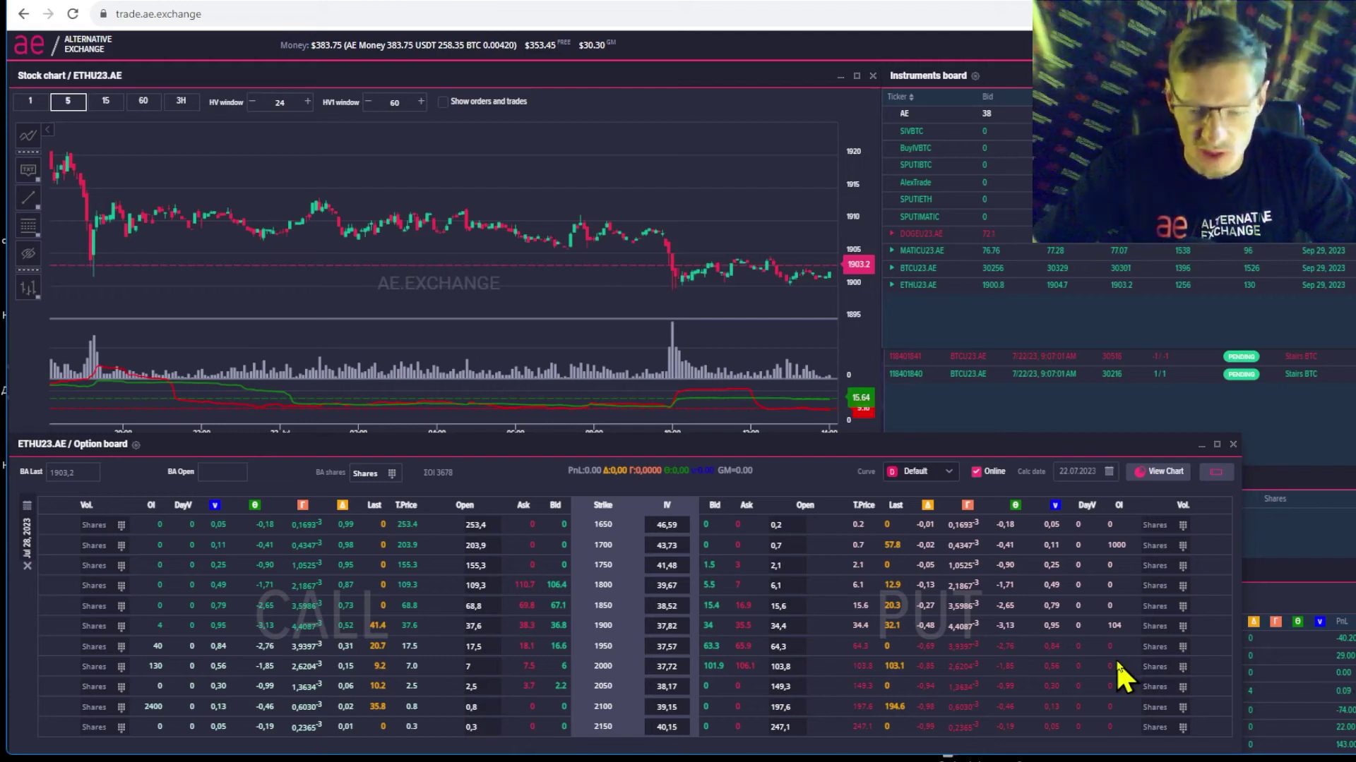
pyautogui.click(89, 646)
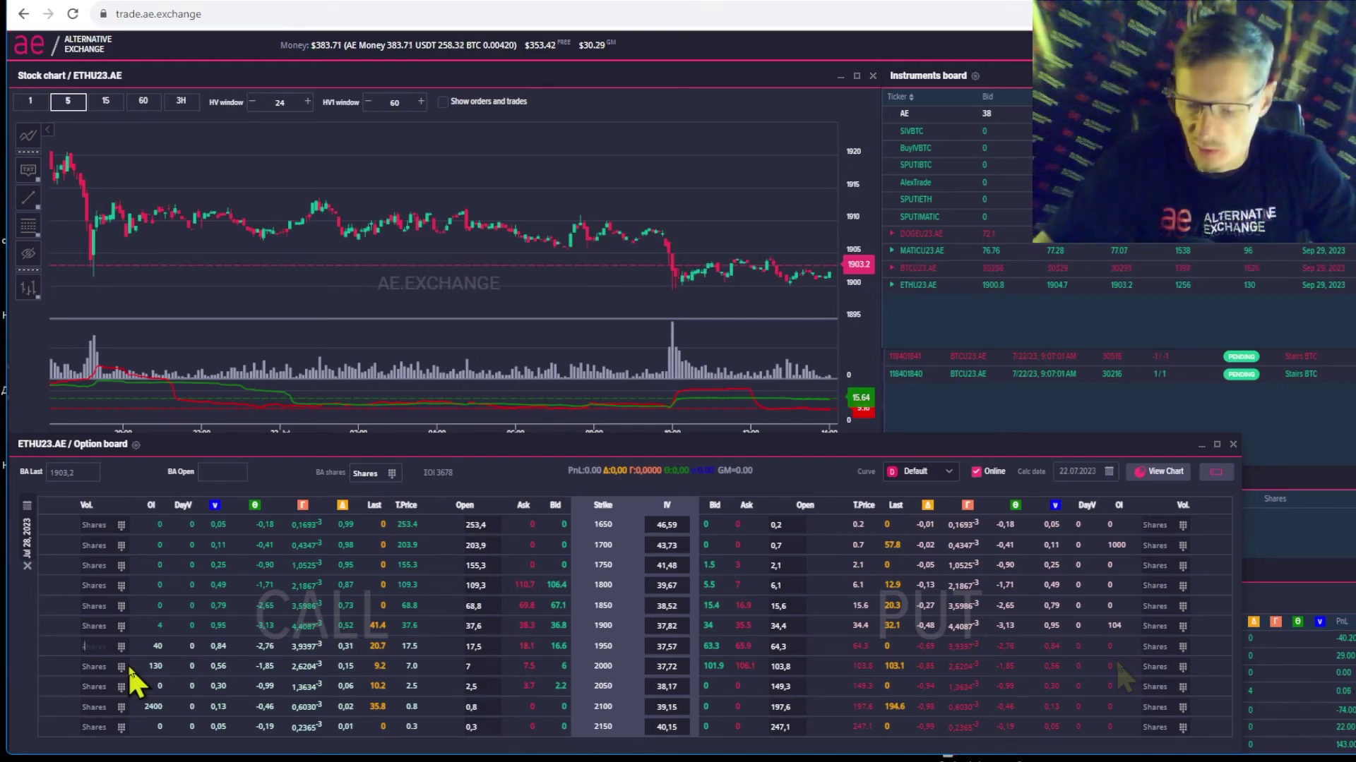
pyautogui.write('-100')
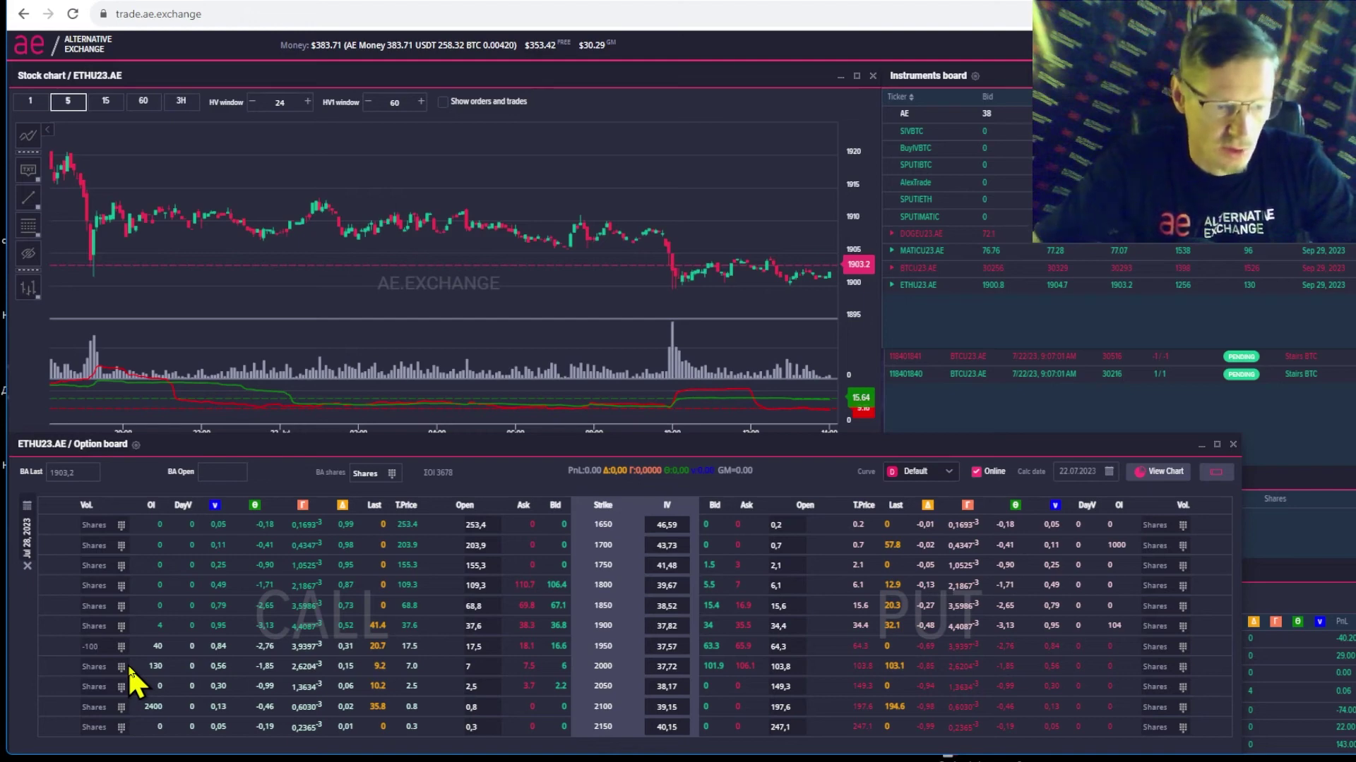
pyautogui.press('Return')
# Place and enlarge the PnL chart above the option board and inspect its values near the 1950 strike
pyautogui.moveTo(511, 245); pyautogui.dragTo(557, 112)
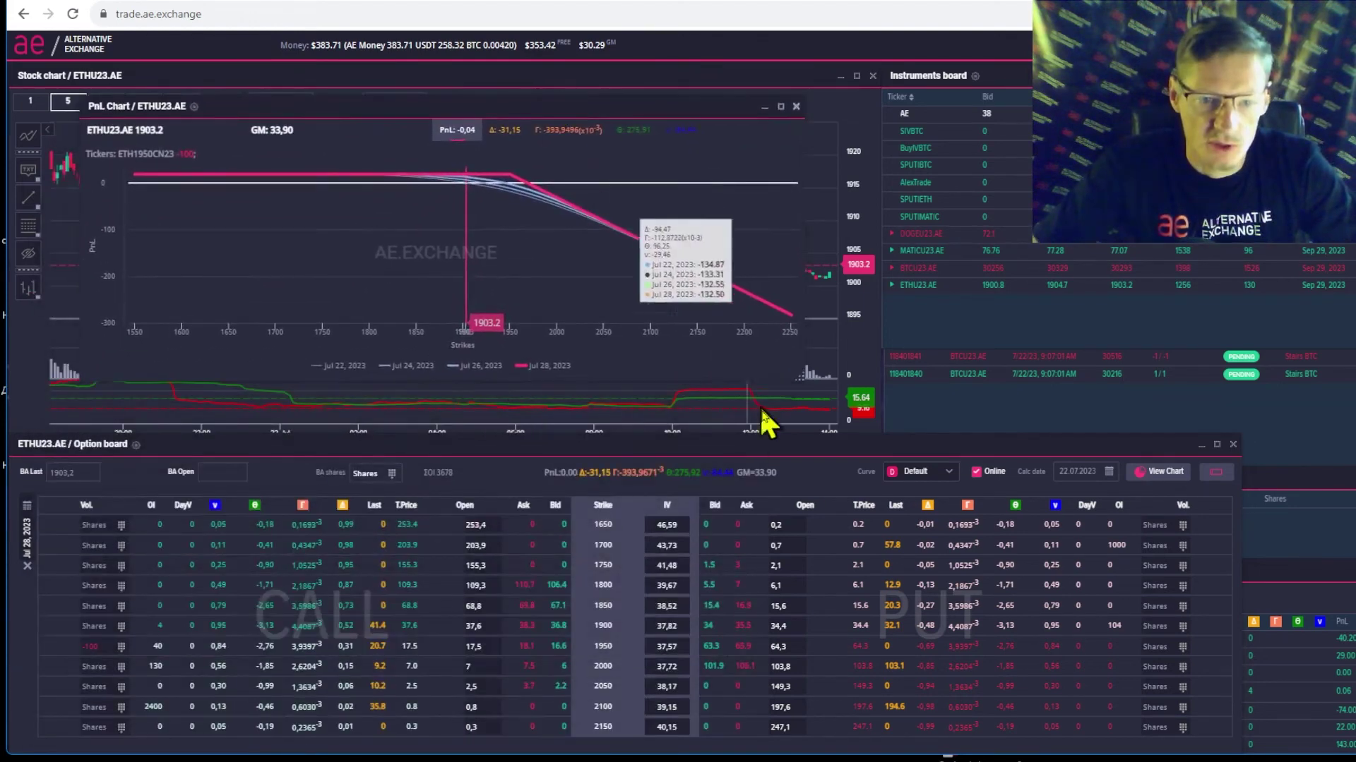
pyautogui.moveTo(801, 381); pyautogui.dragTo(818, 461)
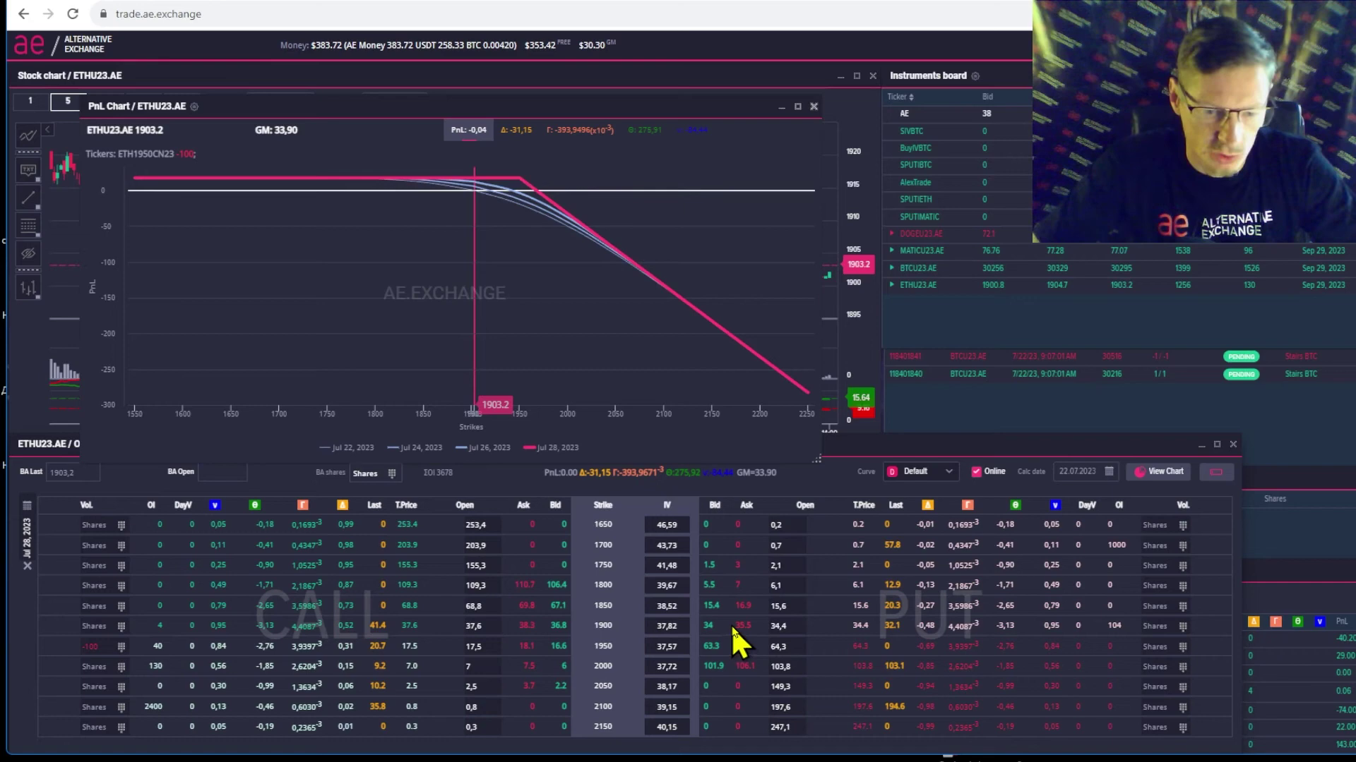
pyautogui.moveTo(535, 189)
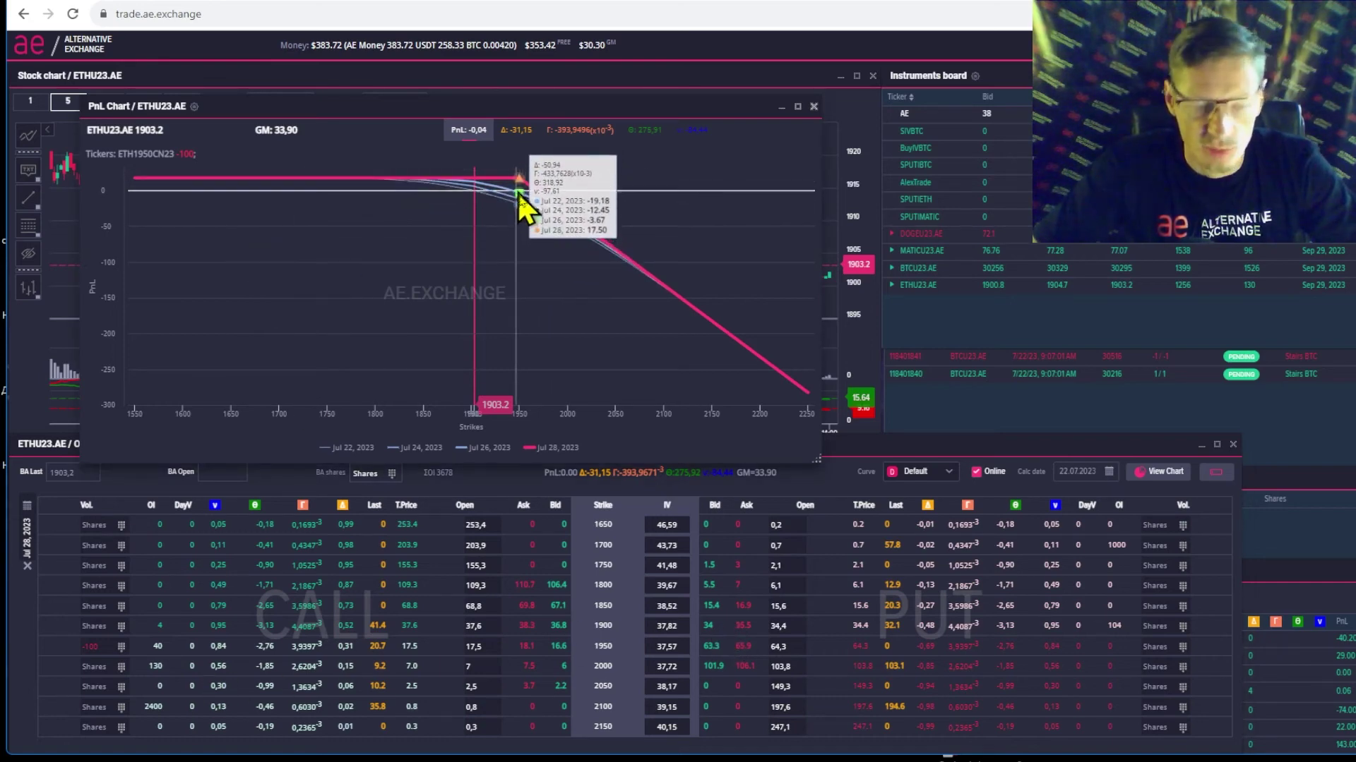
# Try adding a -100 volume on the 1850-strike put to the simulated position and clear it again
pyautogui.click(791, 472)
pyautogui.click(1155, 606)
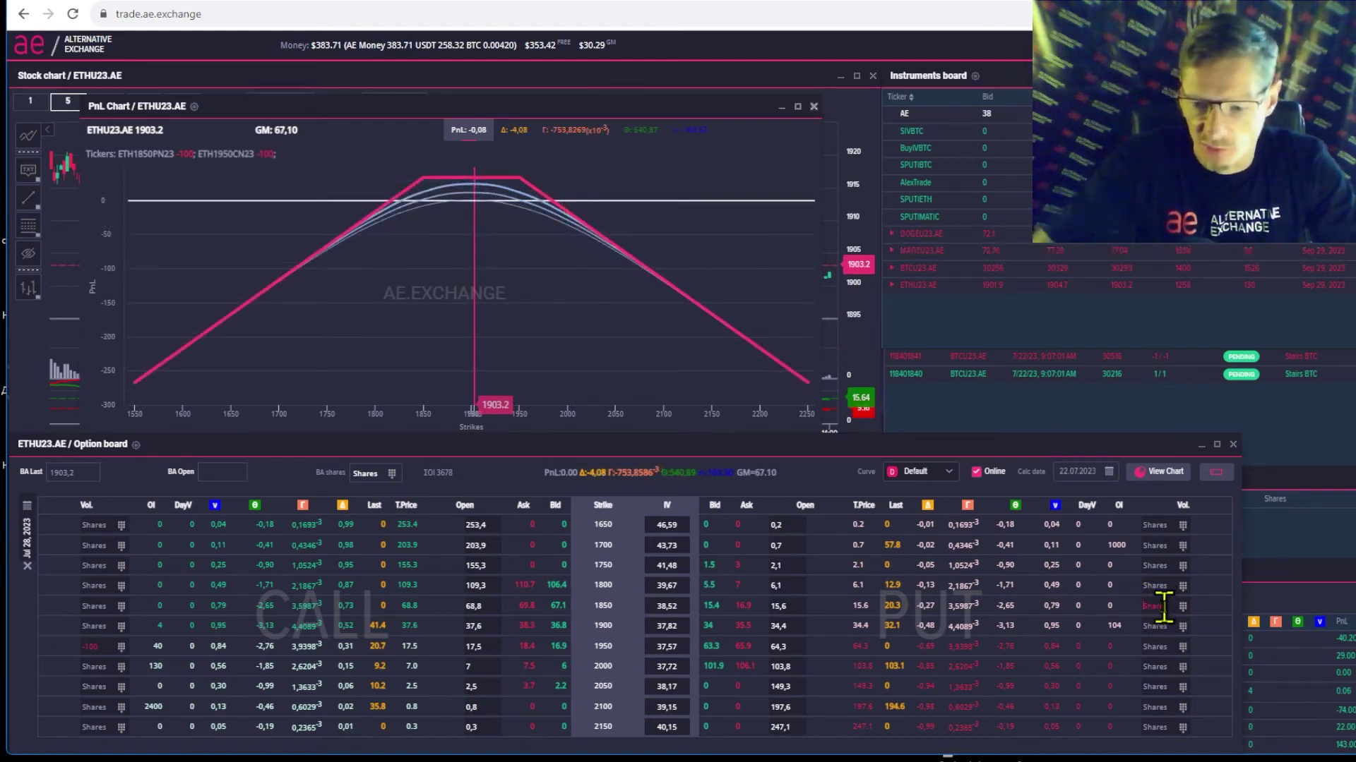
pyautogui.press('BackSpace')
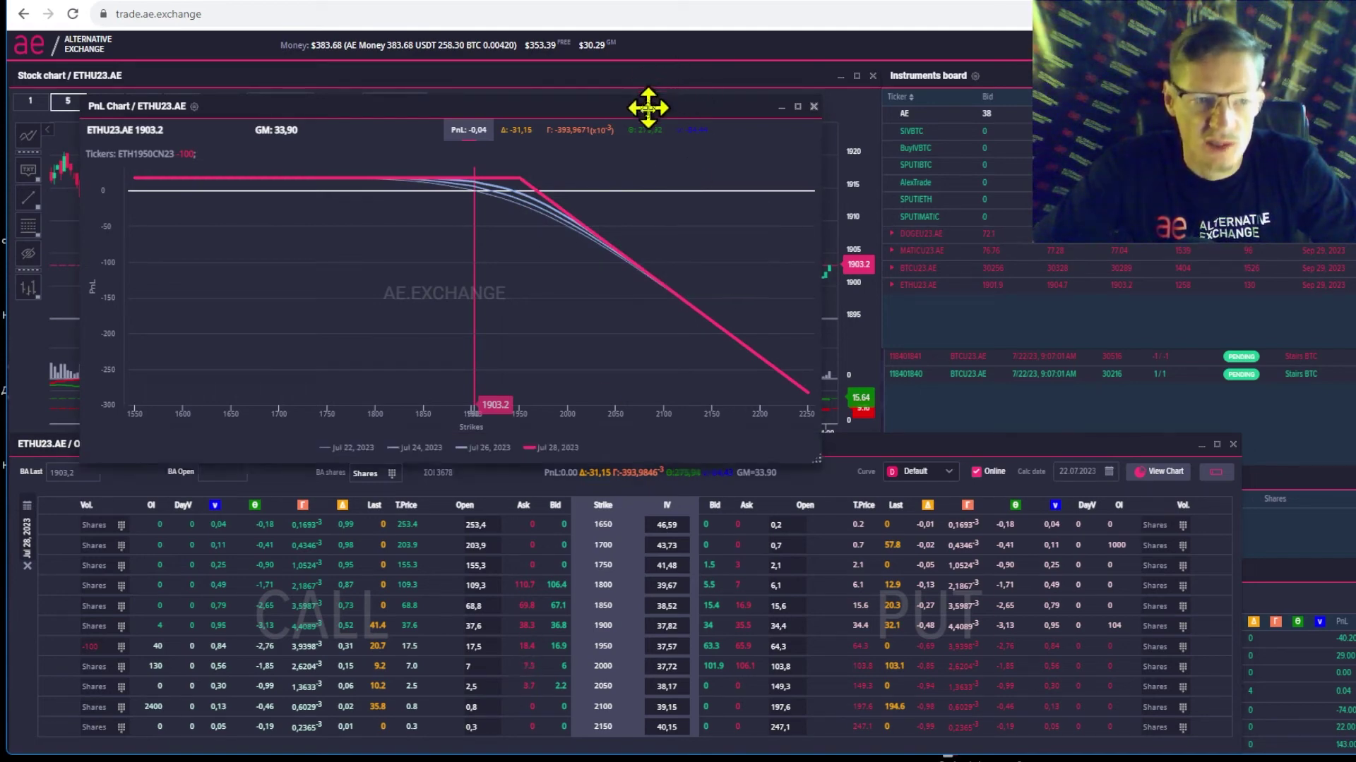
# Set the ETHU23.AE stock chart to the 60-minute timeframe and reposition the PnL chart above the option board
pyautogui.moveTo(644, 103); pyautogui.dragTo(691, 471)
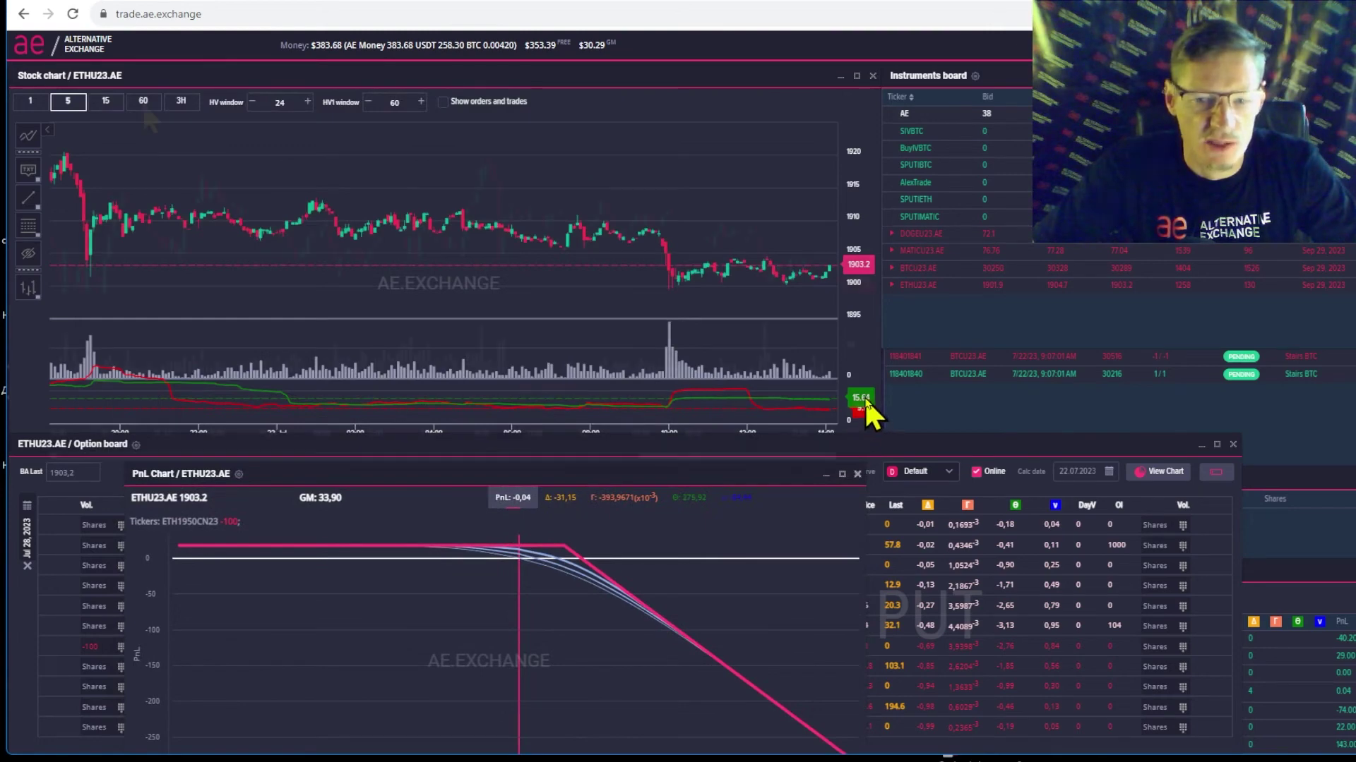
pyautogui.click(143, 101)
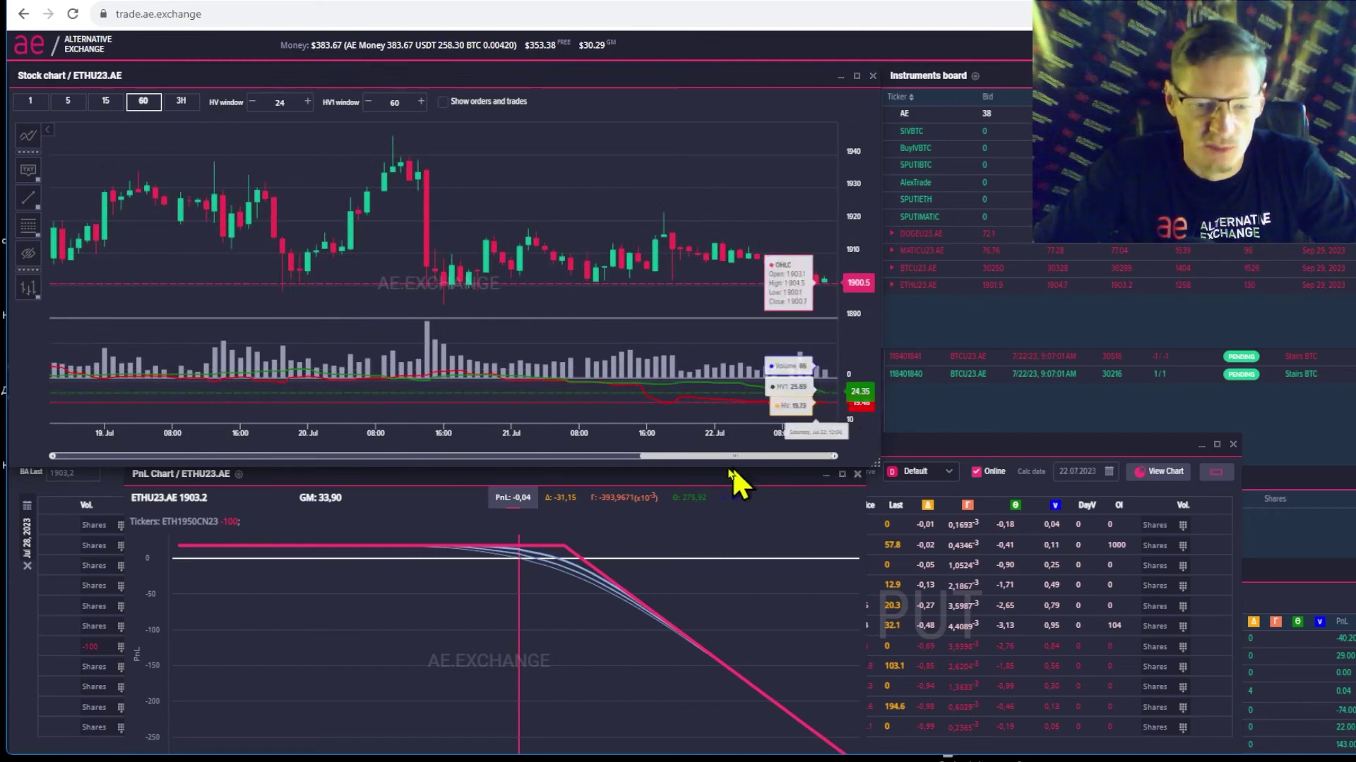
pyautogui.moveTo(714, 478); pyautogui.dragTo(601, 99)
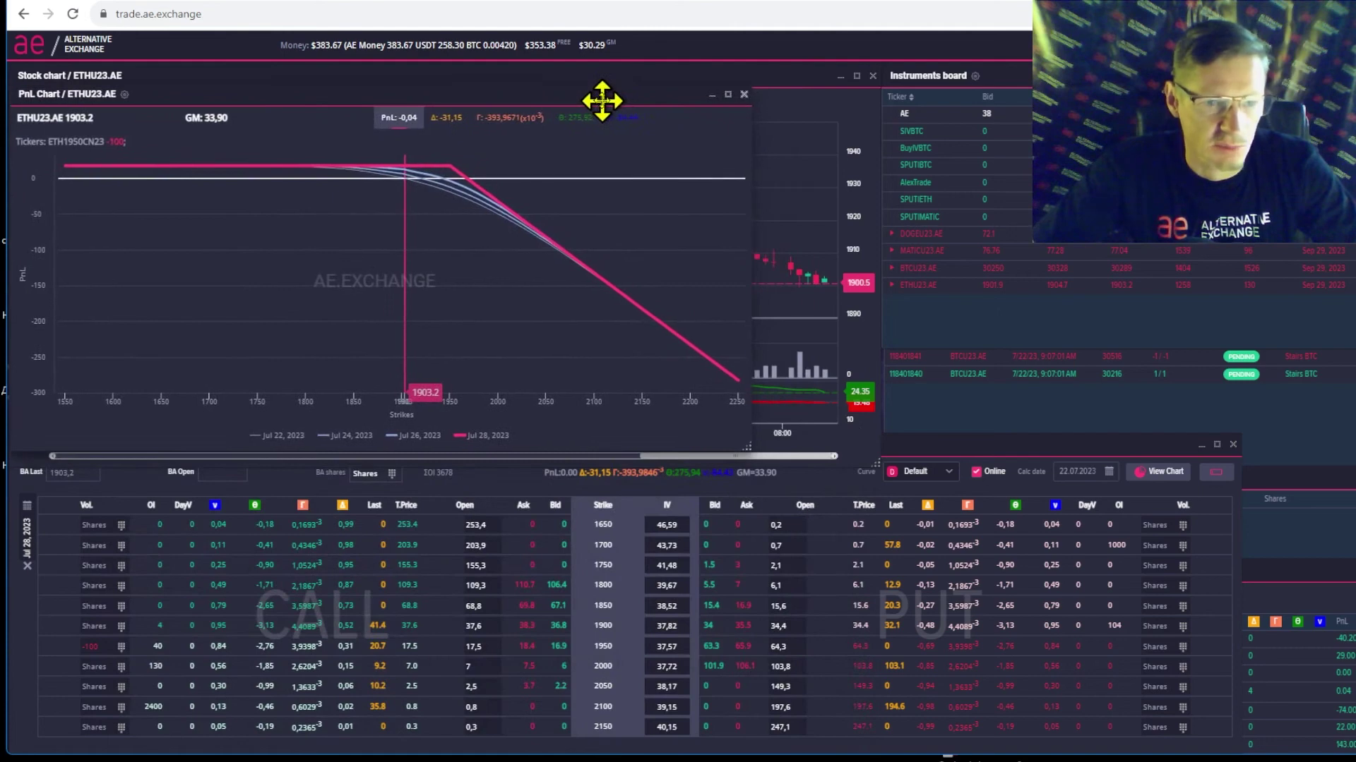
pyautogui.click(958, 450)
pyautogui.moveTo(554, 93)
pyautogui.mouseDown()
pyautogui.moveTo(554, 127)
pyautogui.moveTo(553, 75)
pyautogui.mouseUp()
# Open the market depth for the 1950-strike call and sell 100 shares of ETH1950CN23 at 16.9
pyautogui.click(122, 646)
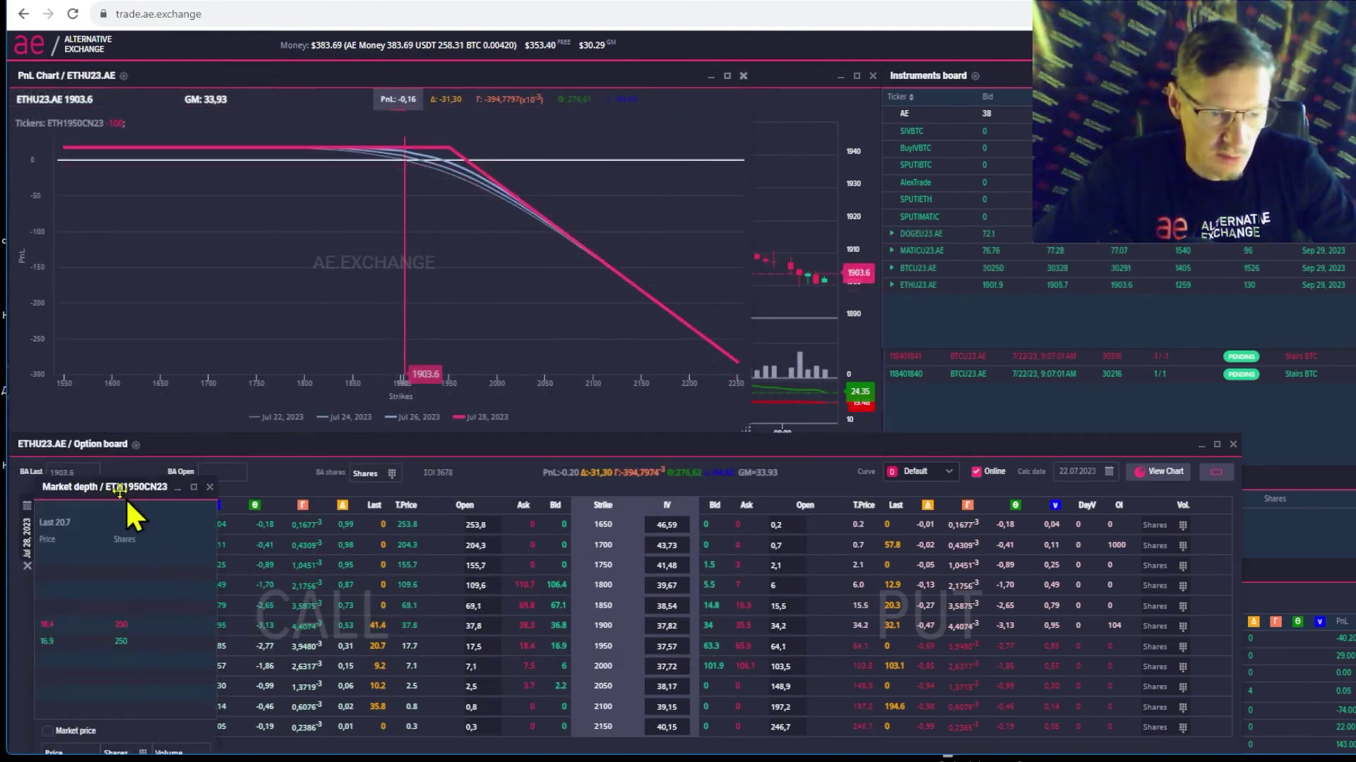
pyautogui.moveTo(105, 490); pyautogui.dragTo(487, 247)
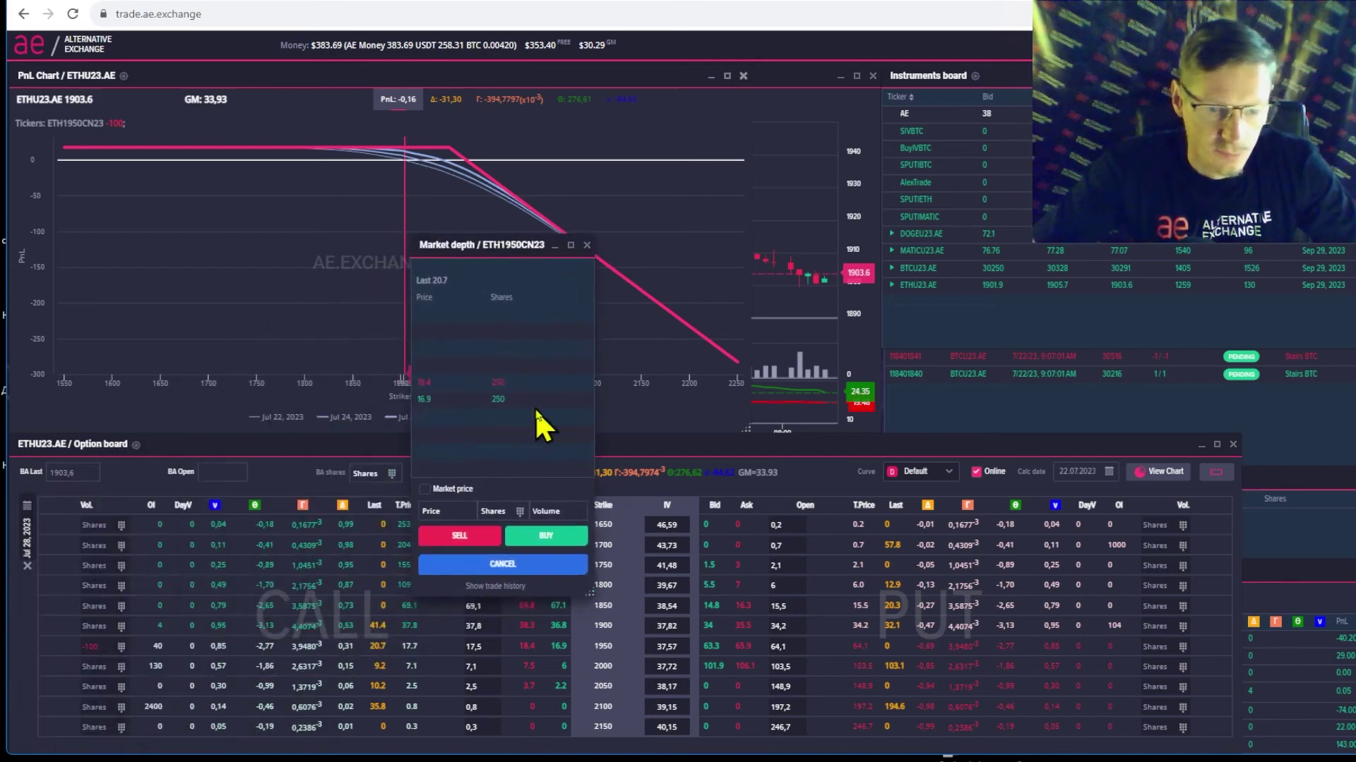
pyautogui.click(449, 404)
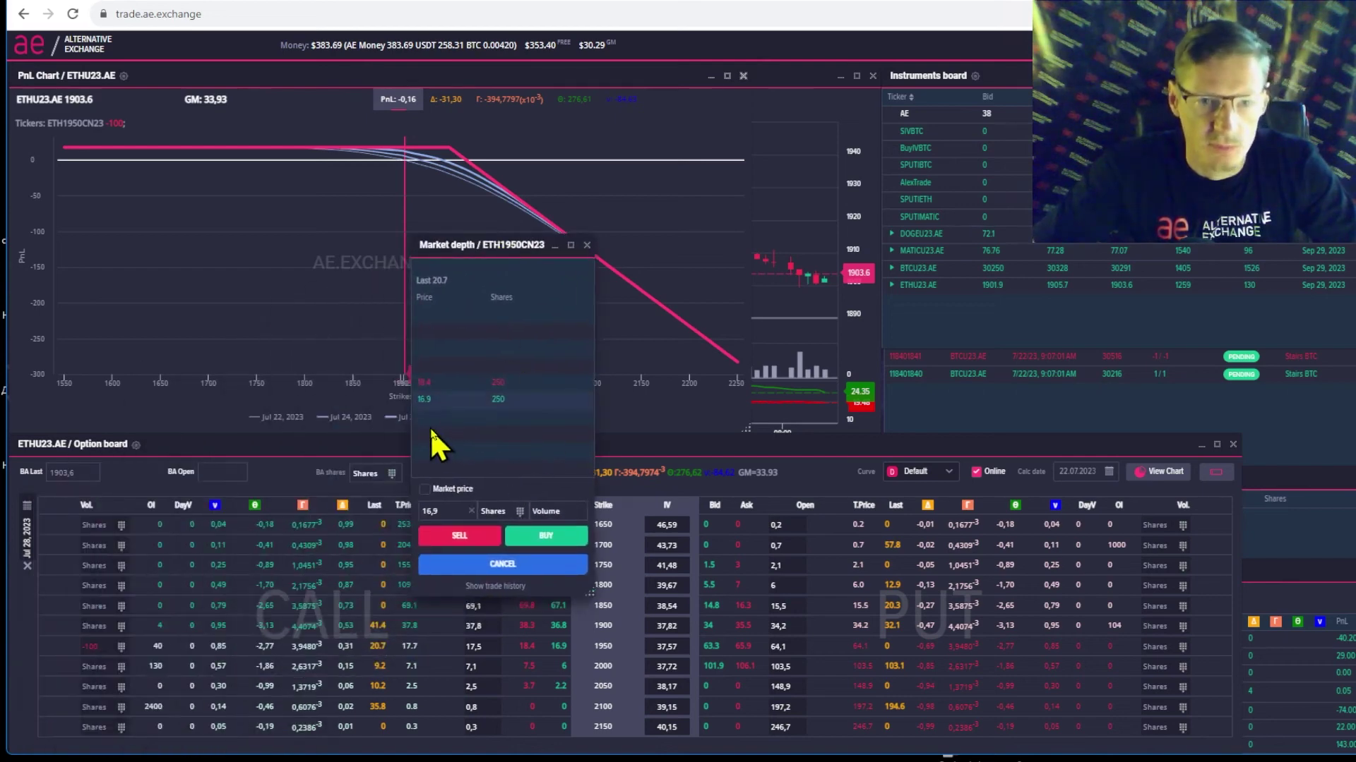
pyautogui.click(460, 535)
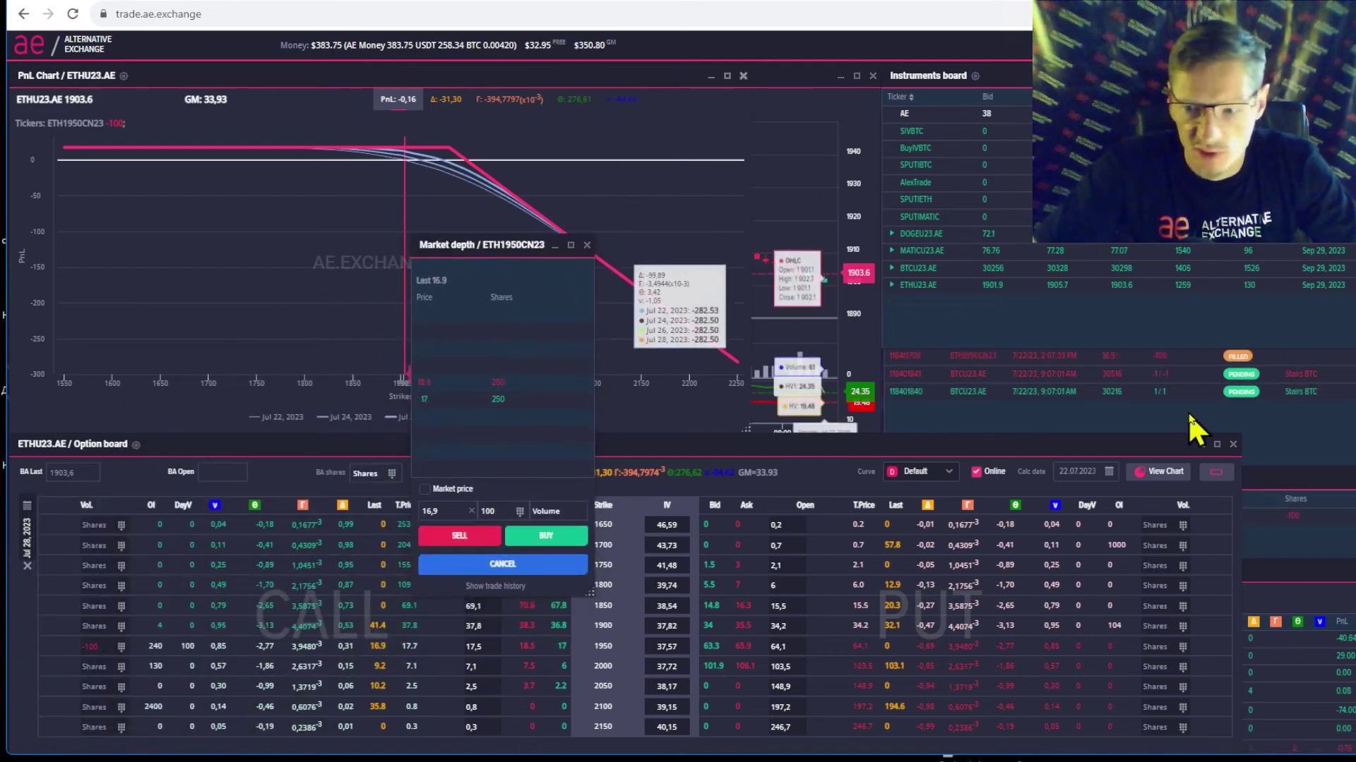
# Review the ETH1950CN23 sale in the orders and trades lists
pyautogui.click(1038, 413)
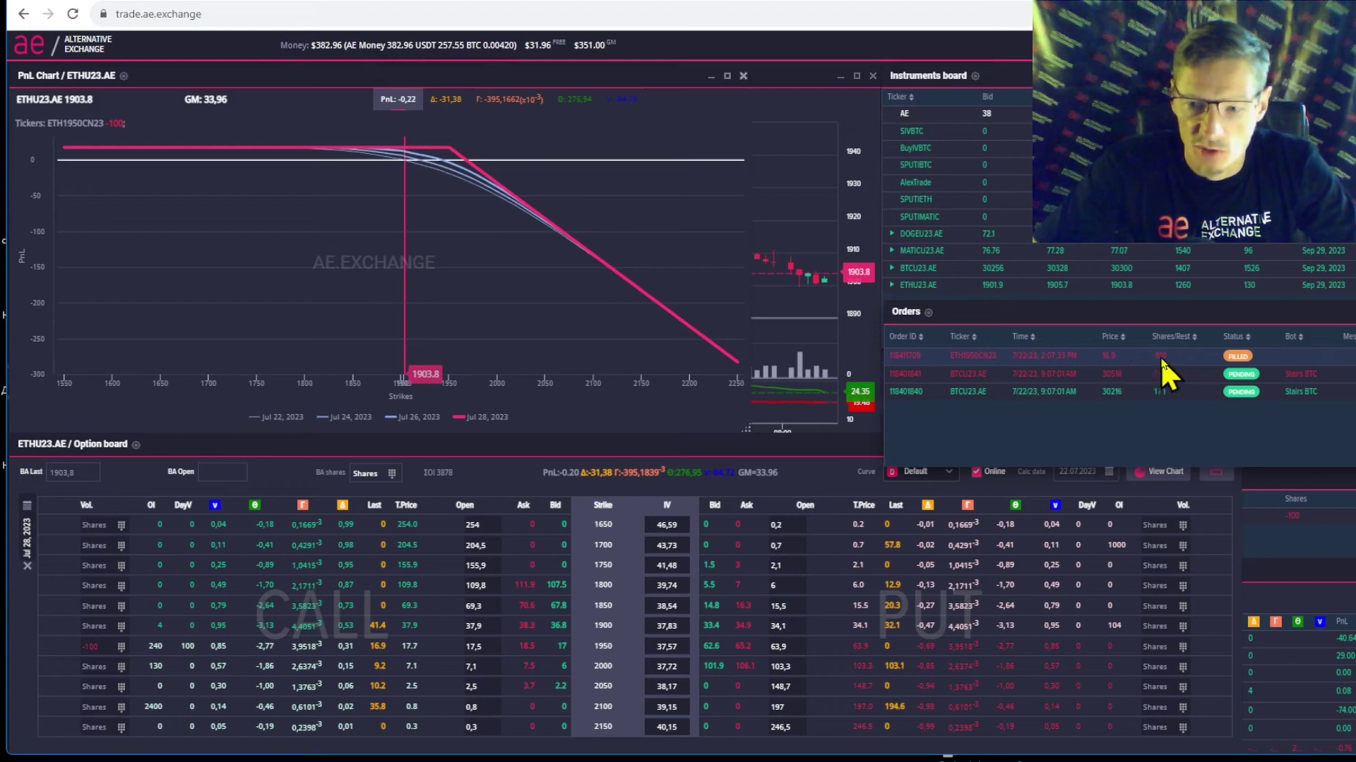
pyautogui.click(1332, 562)
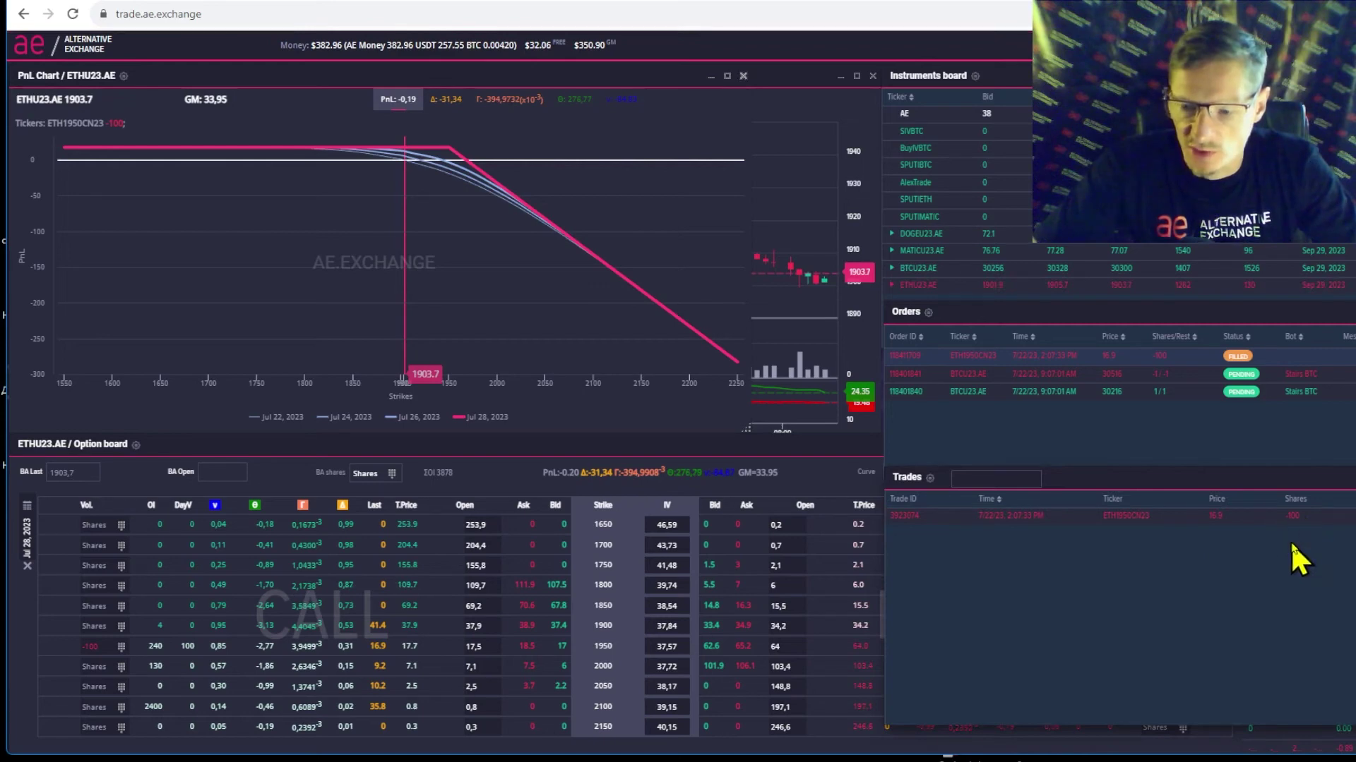
pyautogui.scroll(-3, 1059, 487)
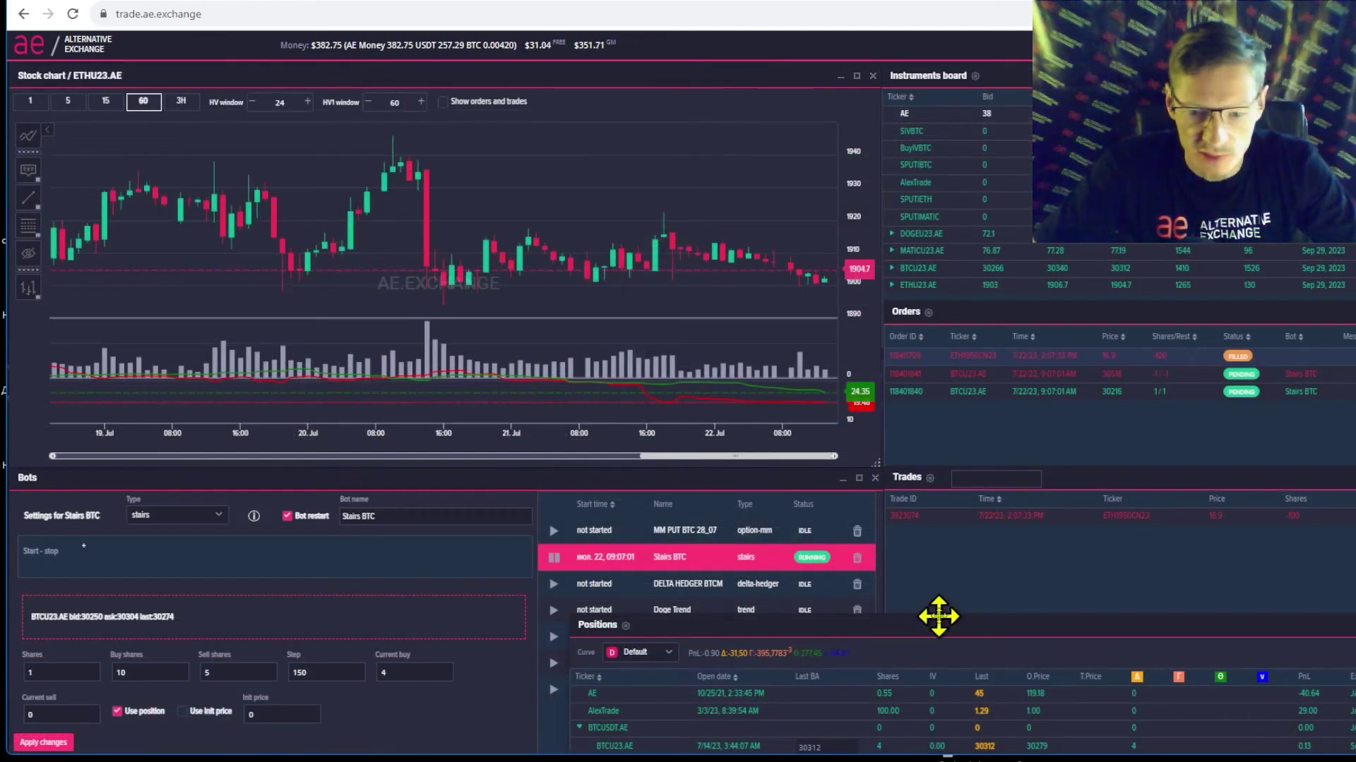
# Show the PnL chart of the ETHU23.AE position, zoom in around the 1950 strike, and close the chart
pyautogui.click(466, 742)
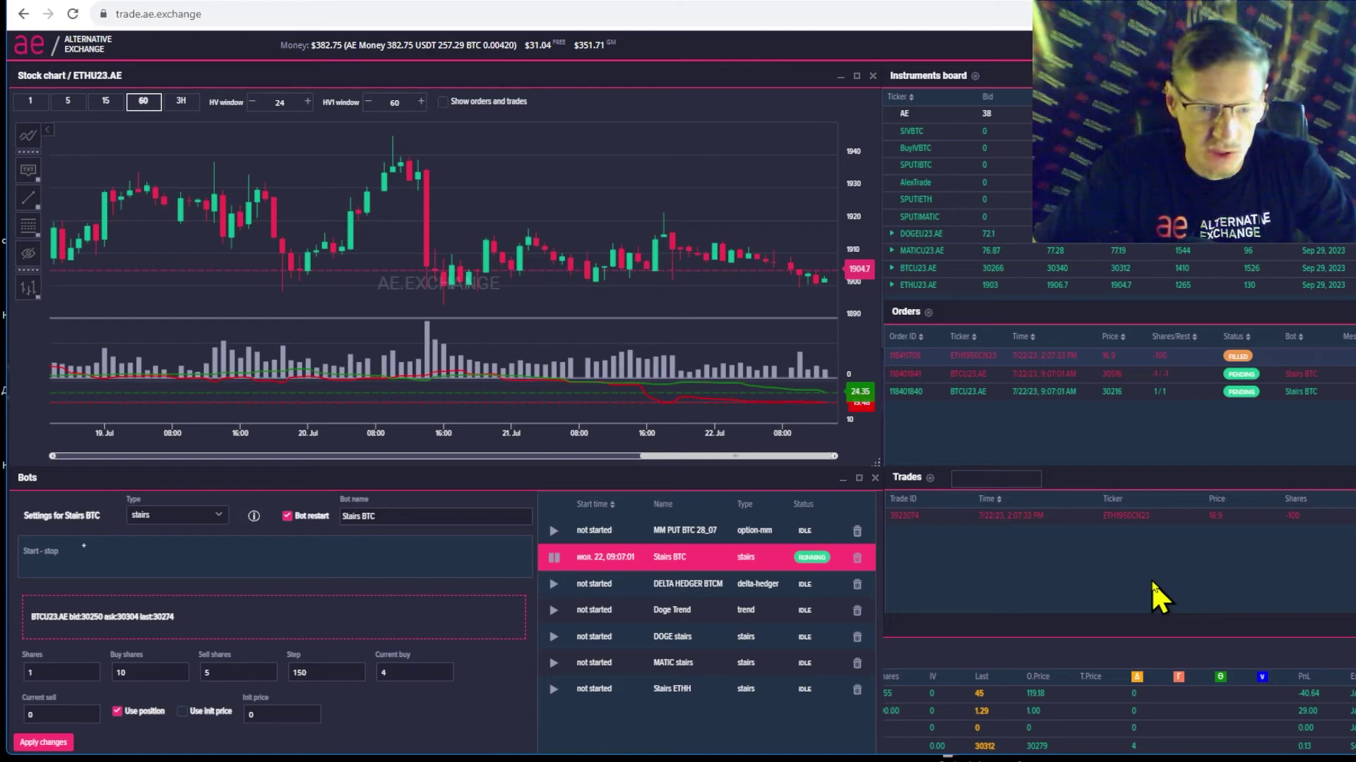
pyautogui.scroll(-5, 1151, 579)
pyautogui.rightClick(1114, 403)
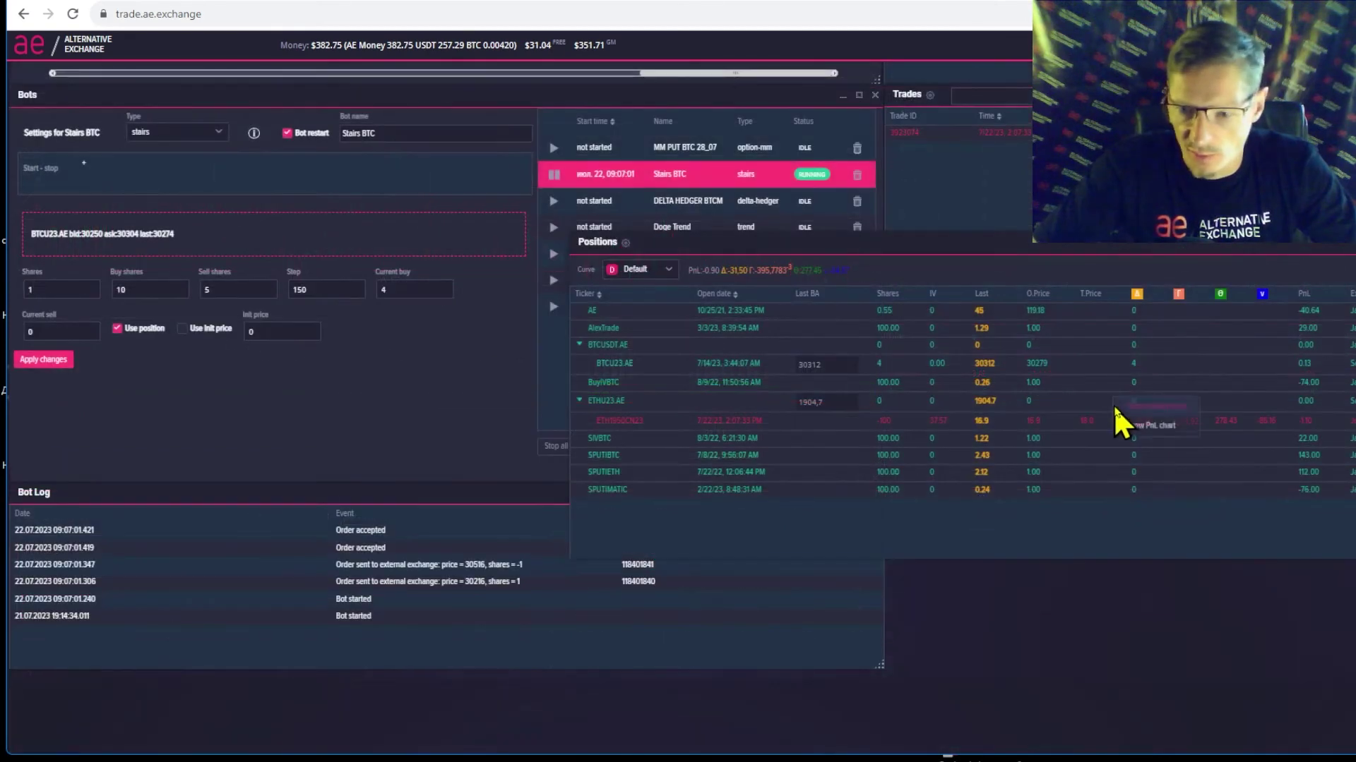
pyautogui.click(1150, 425)
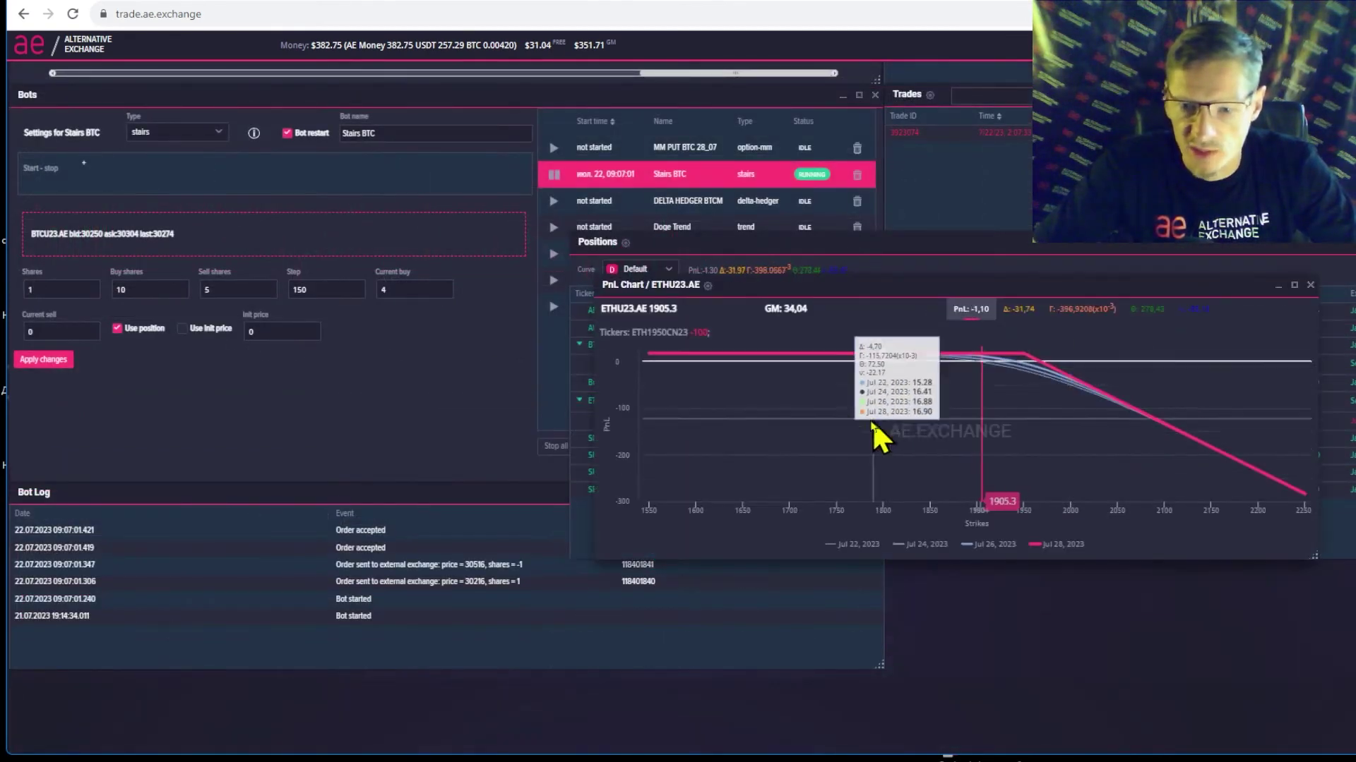
pyautogui.moveTo(807, 420); pyautogui.dragTo(1150, 366)
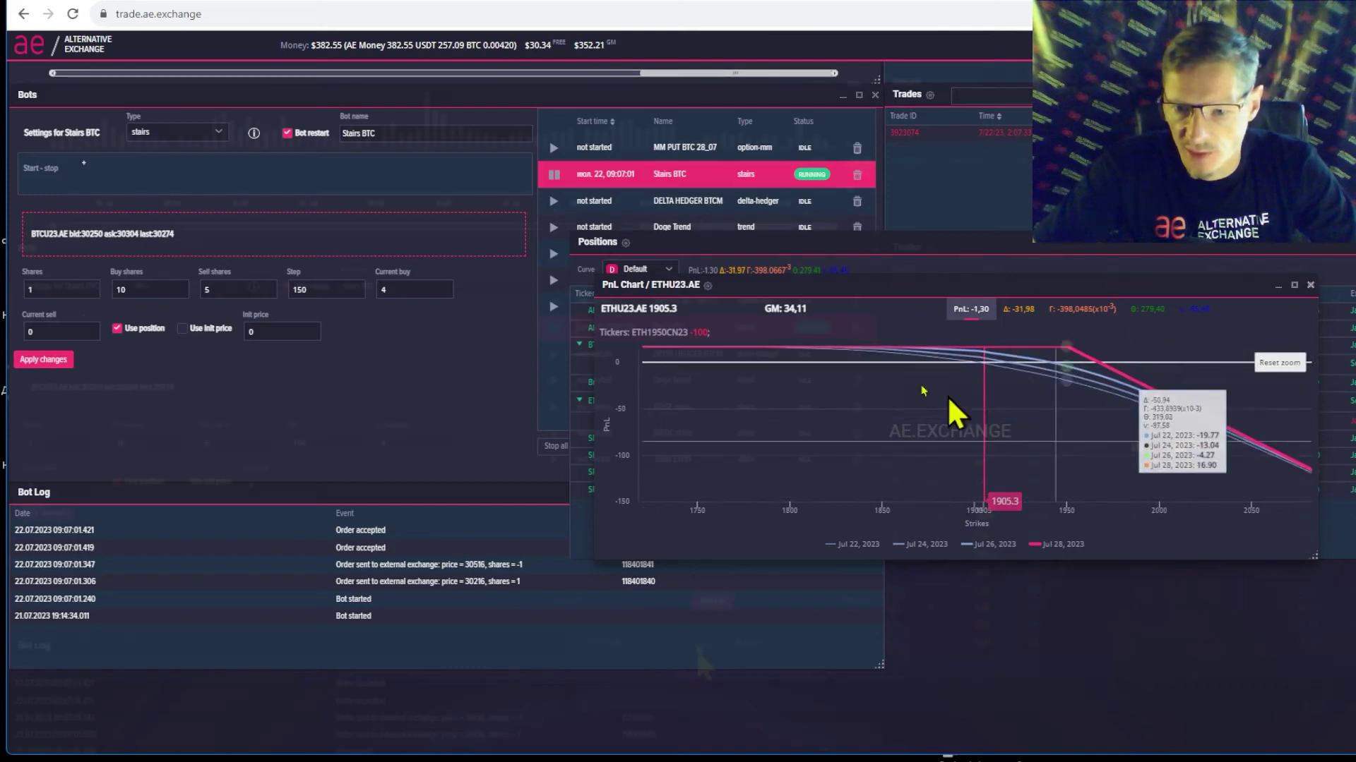
pyautogui.press('Escape')
# Start a new bot of type delta-hedger and name it ETH Delta Hedger
pyautogui.scroll(3, 116, 374)
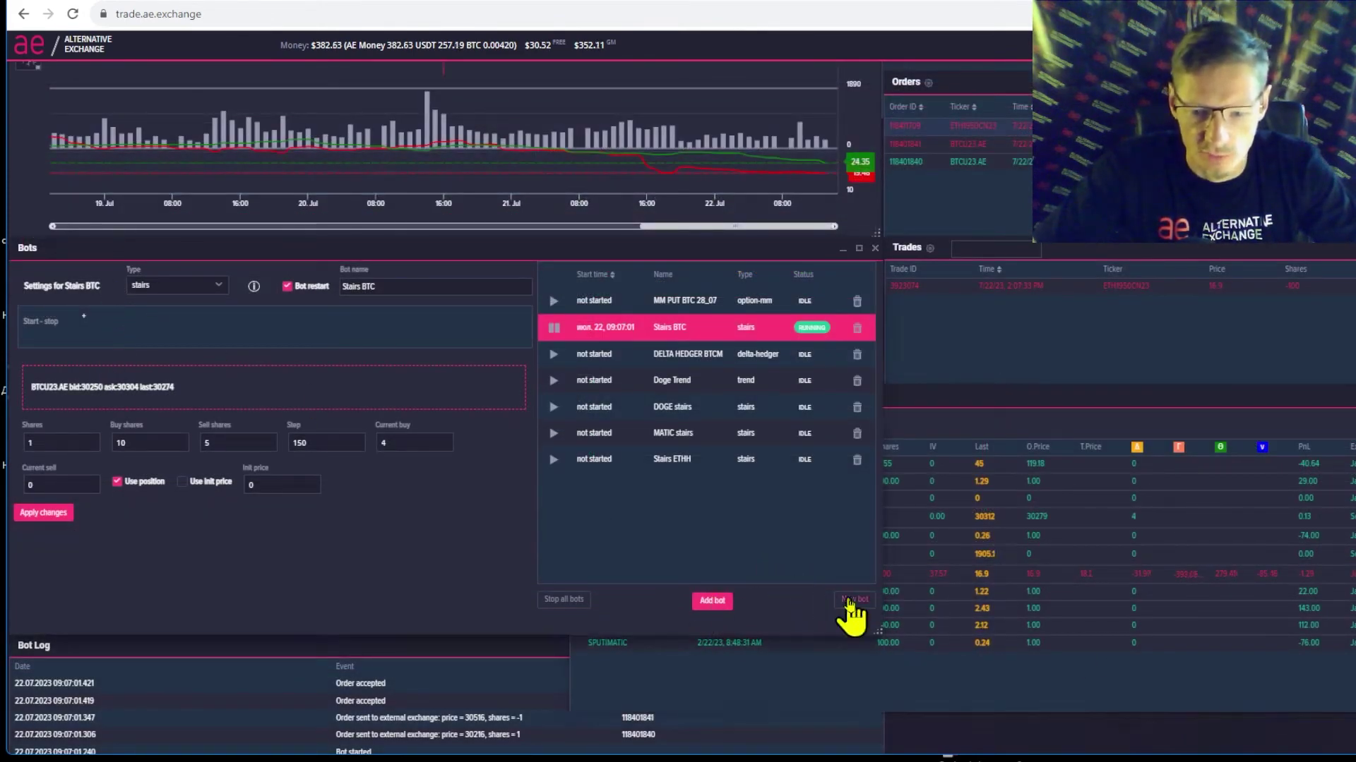
pyautogui.click(853, 600)
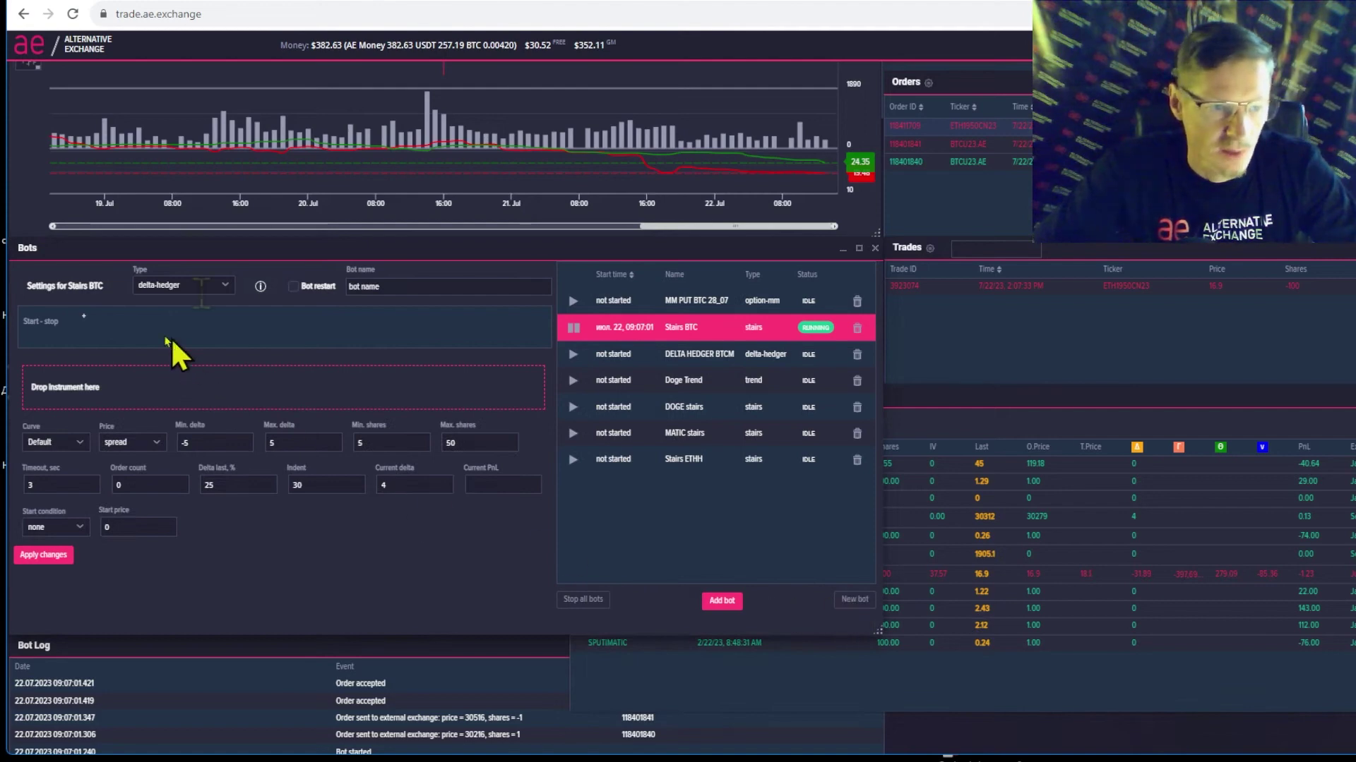
pyautogui.click(225, 286)
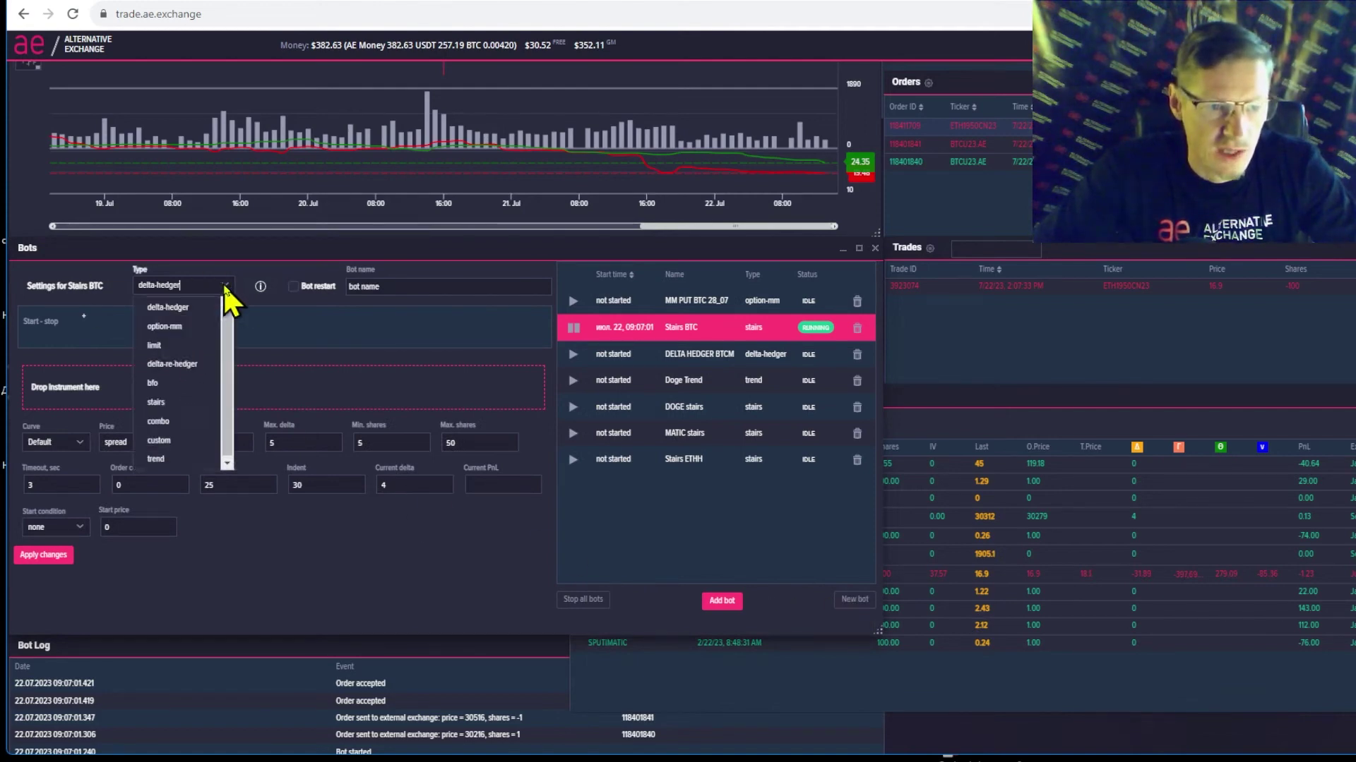
pyautogui.click(382, 286)
pyautogui.write('Eth D')
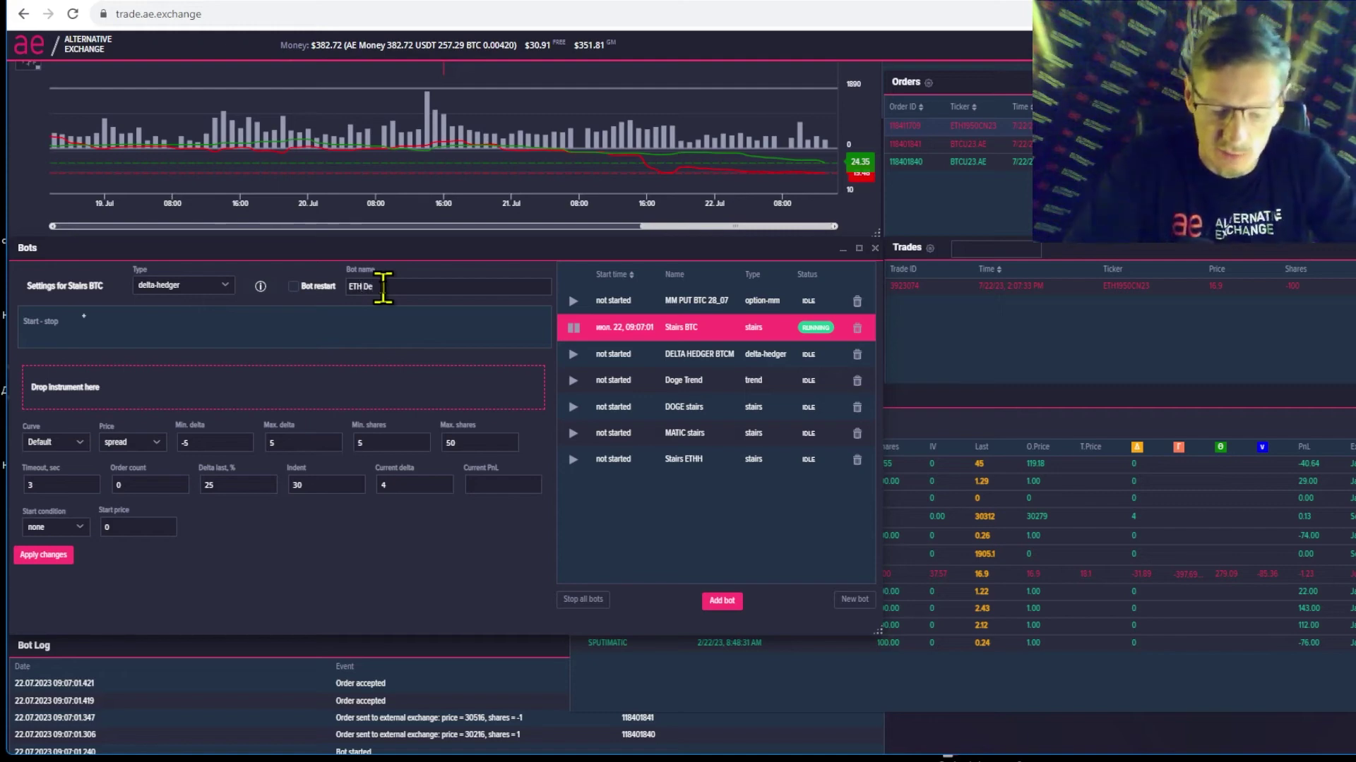
pyautogui.write('e')
pyautogui.press('Right')
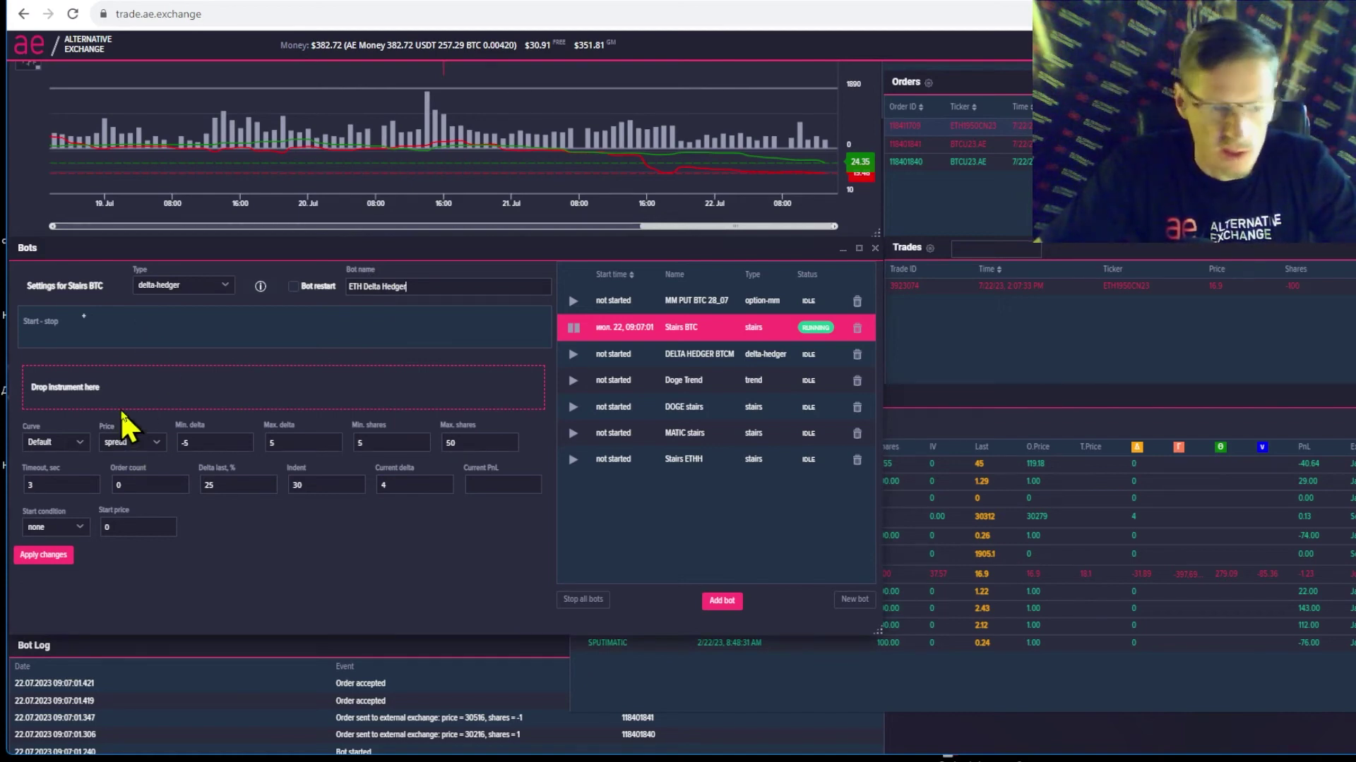
# Assign the ETHU23.AE instrument to the bot and set its minimum delta to -3 and maximum delta to 3
pyautogui.scroll(2, 992, 226)
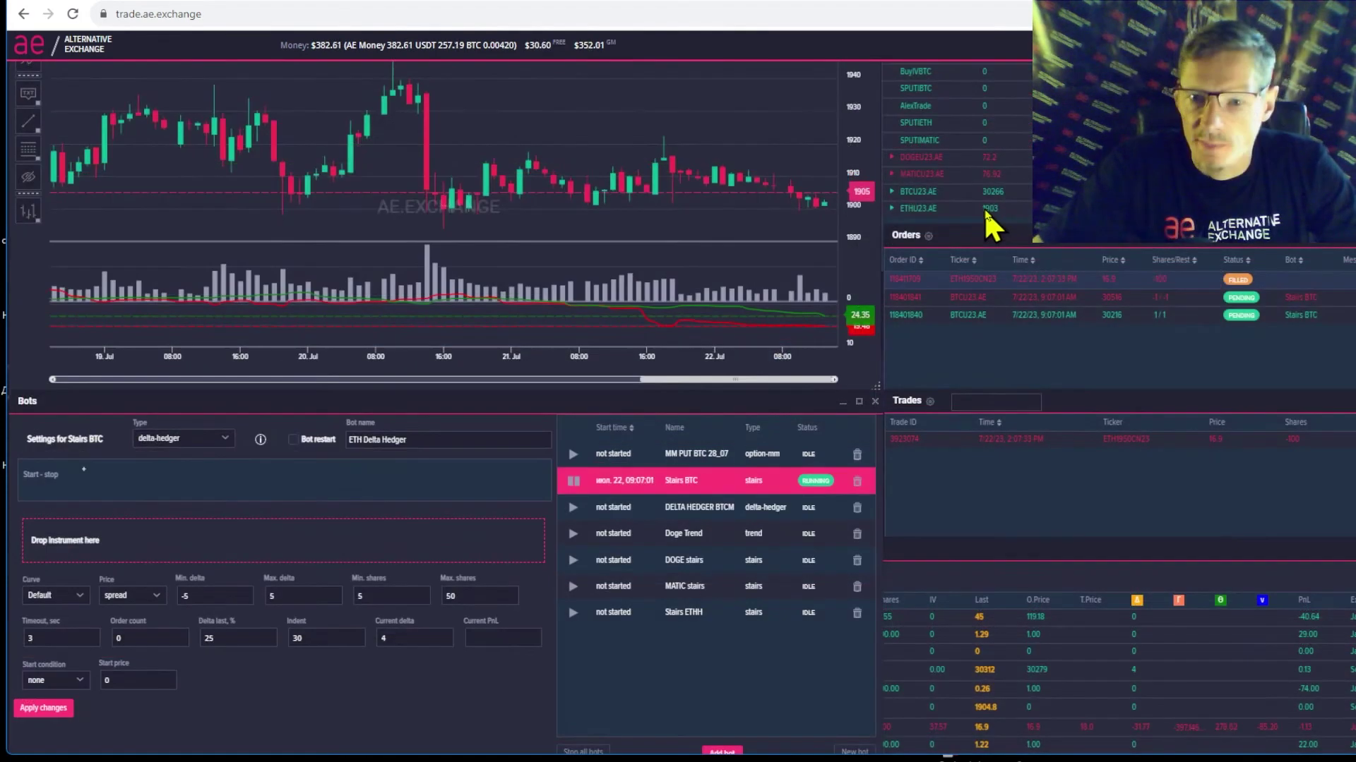
pyautogui.moveTo(987, 215); pyautogui.dragTo(127, 558)
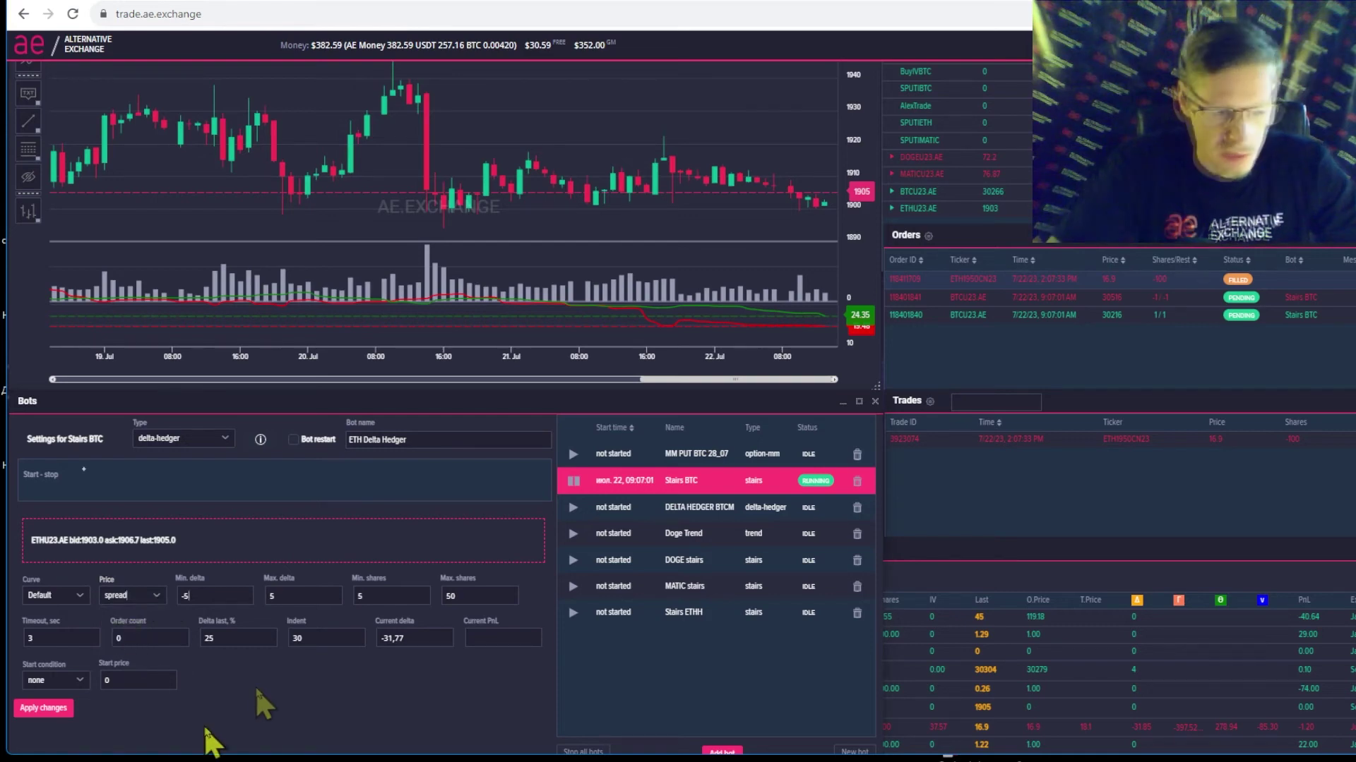
pyautogui.press('BackSpace')
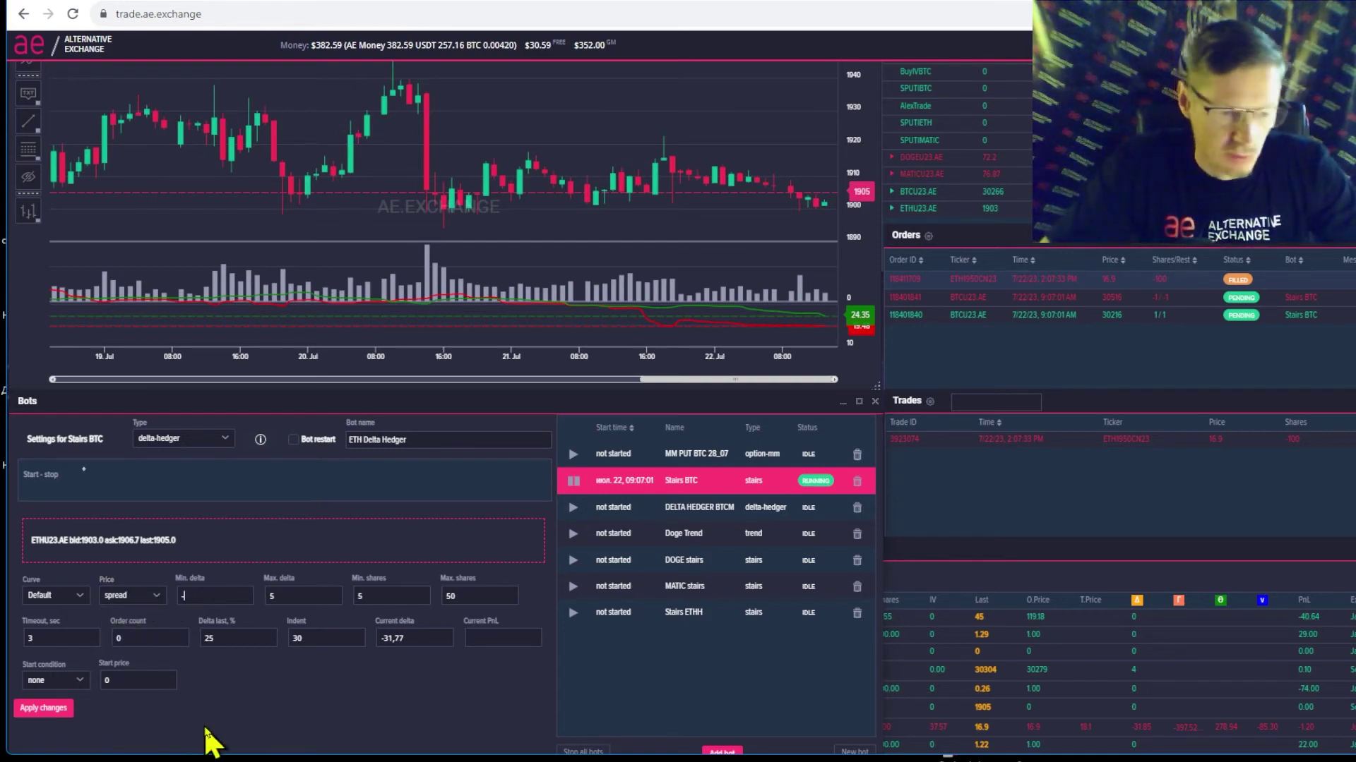
pyautogui.write('3')
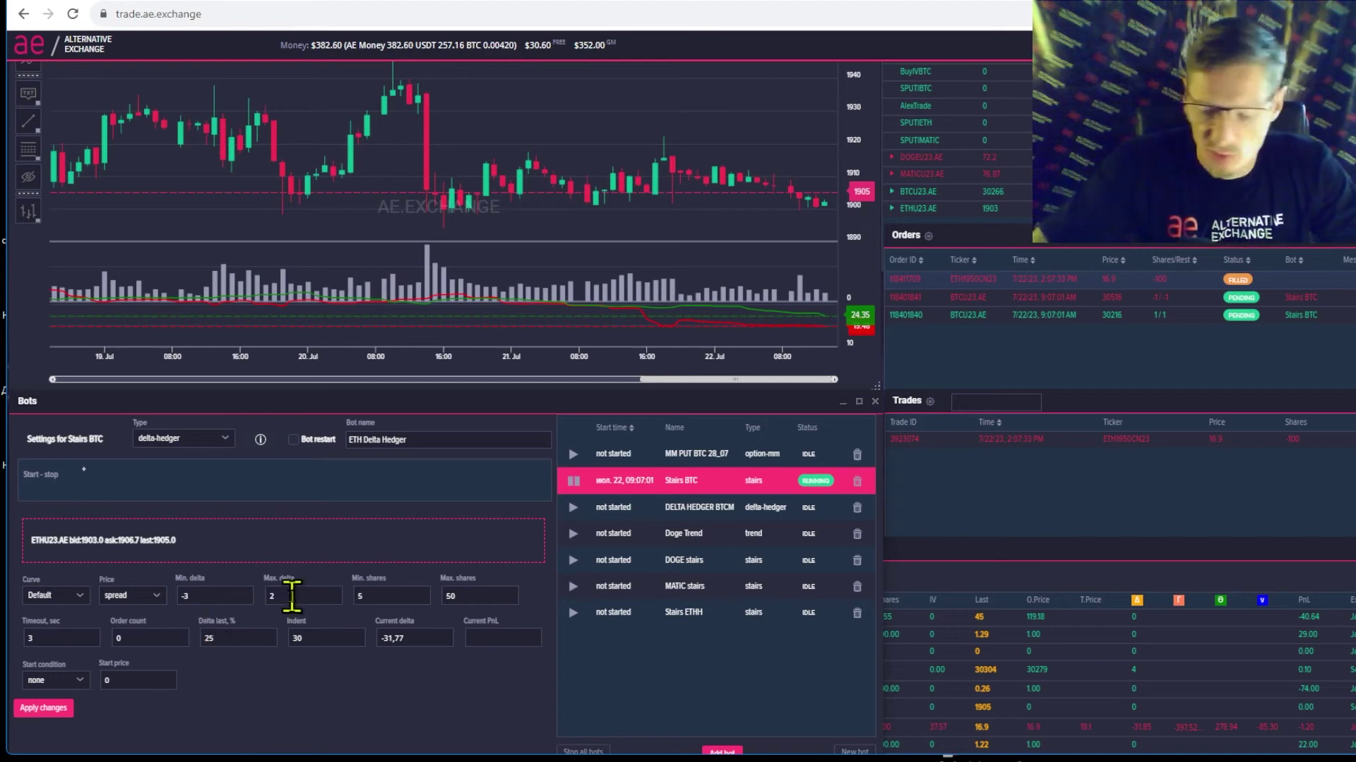
pyautogui.press('BackSpace')
pyautogui.write('3')
# Set the bot's minimum shares to 2 and maximum shares to 20
pyautogui.click(379, 597)
pyautogui.press('BackSpace')
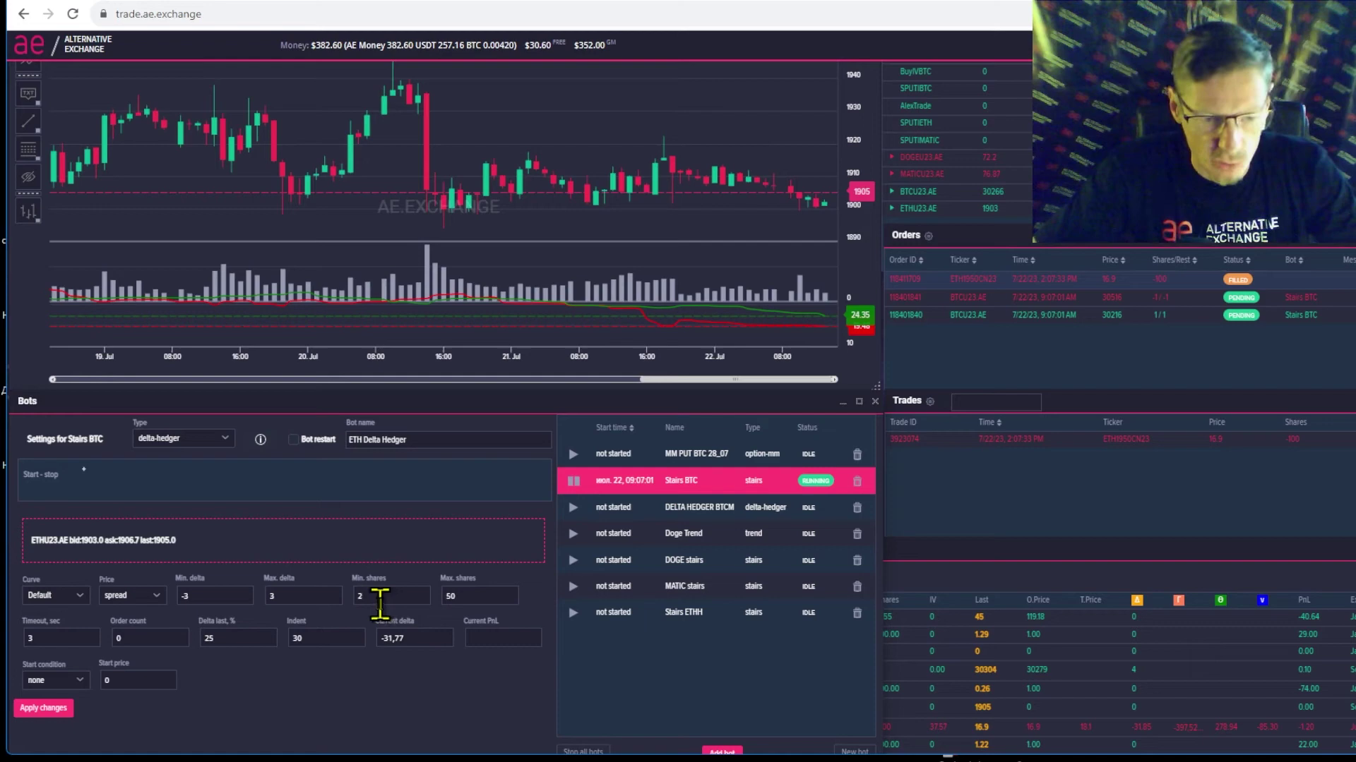
pyautogui.click(379, 595)
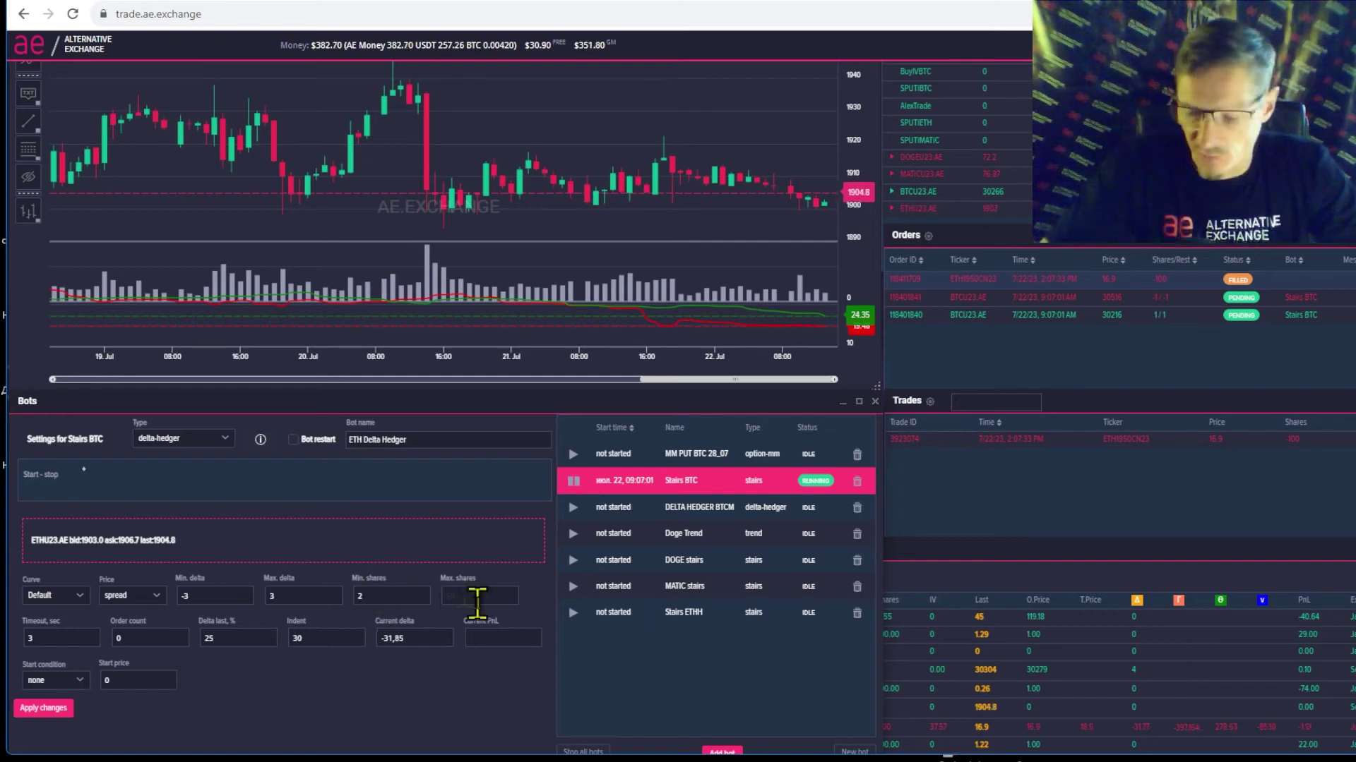
pyautogui.click(477, 601)
pyautogui.write('20')
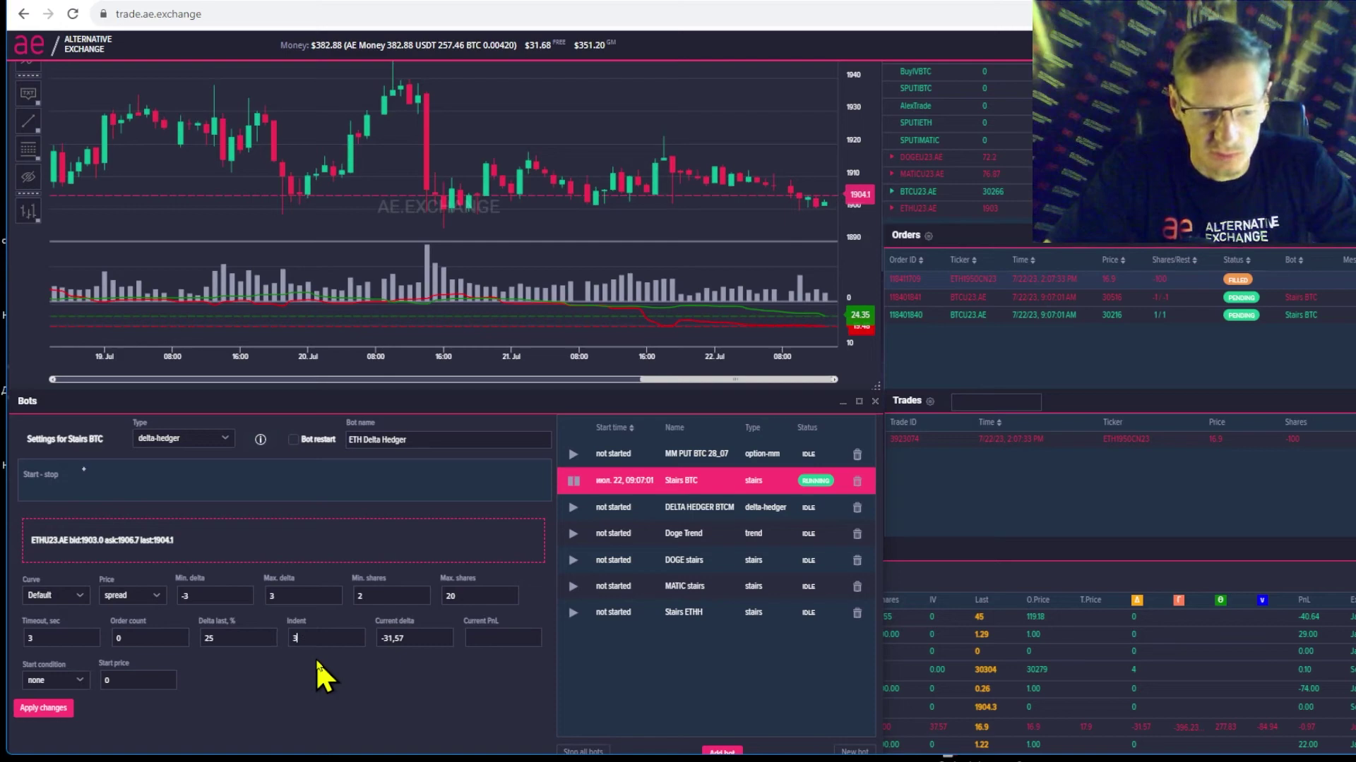
# Set the bot's indent to 50 and its start condition to >=
pyautogui.write('50')
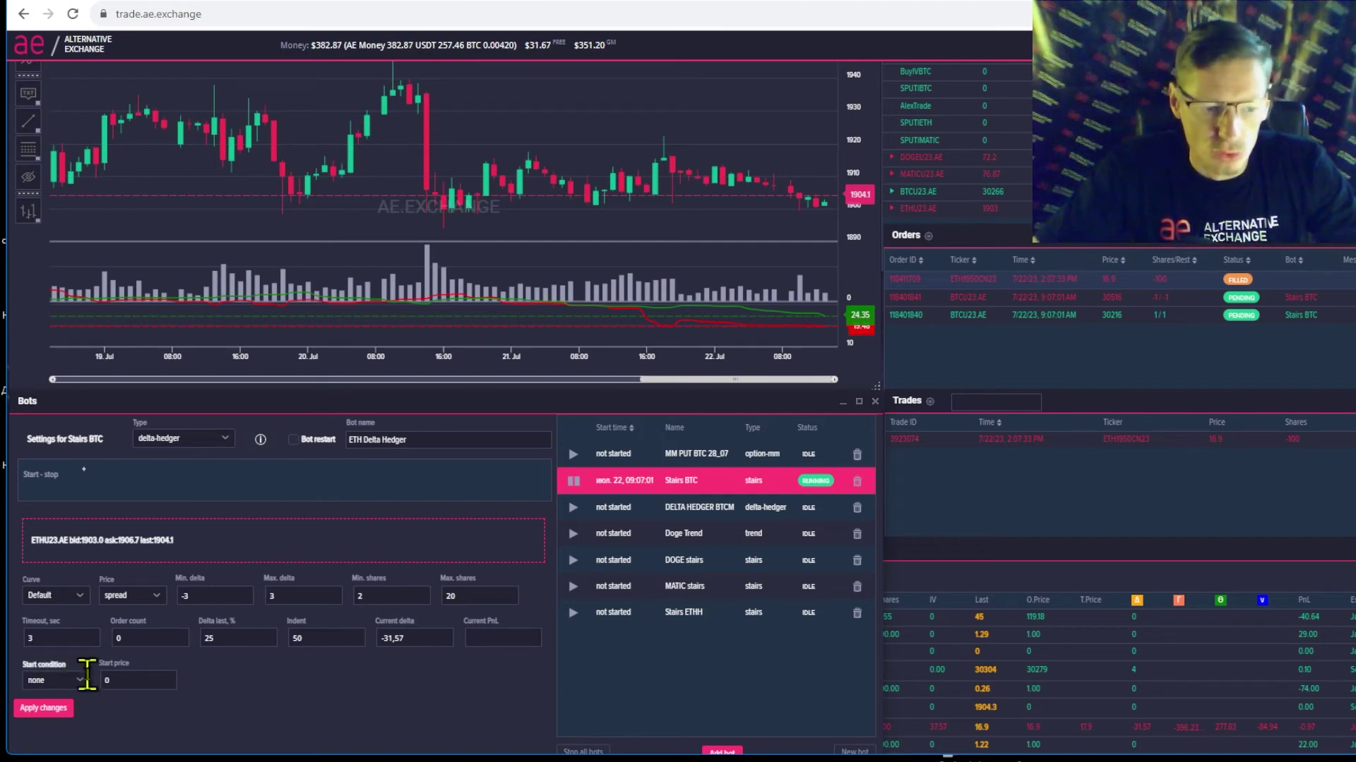
pyautogui.click(79, 681)
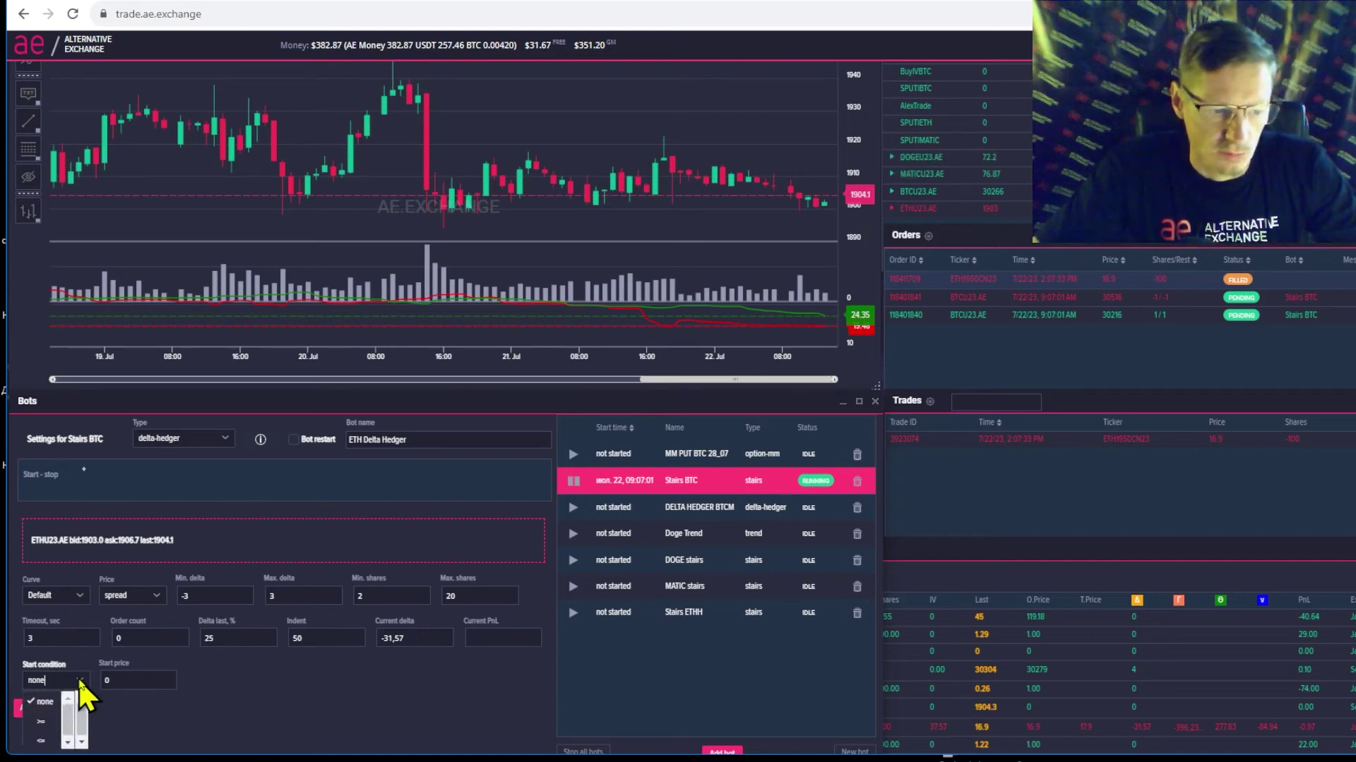
pyautogui.click(41, 721)
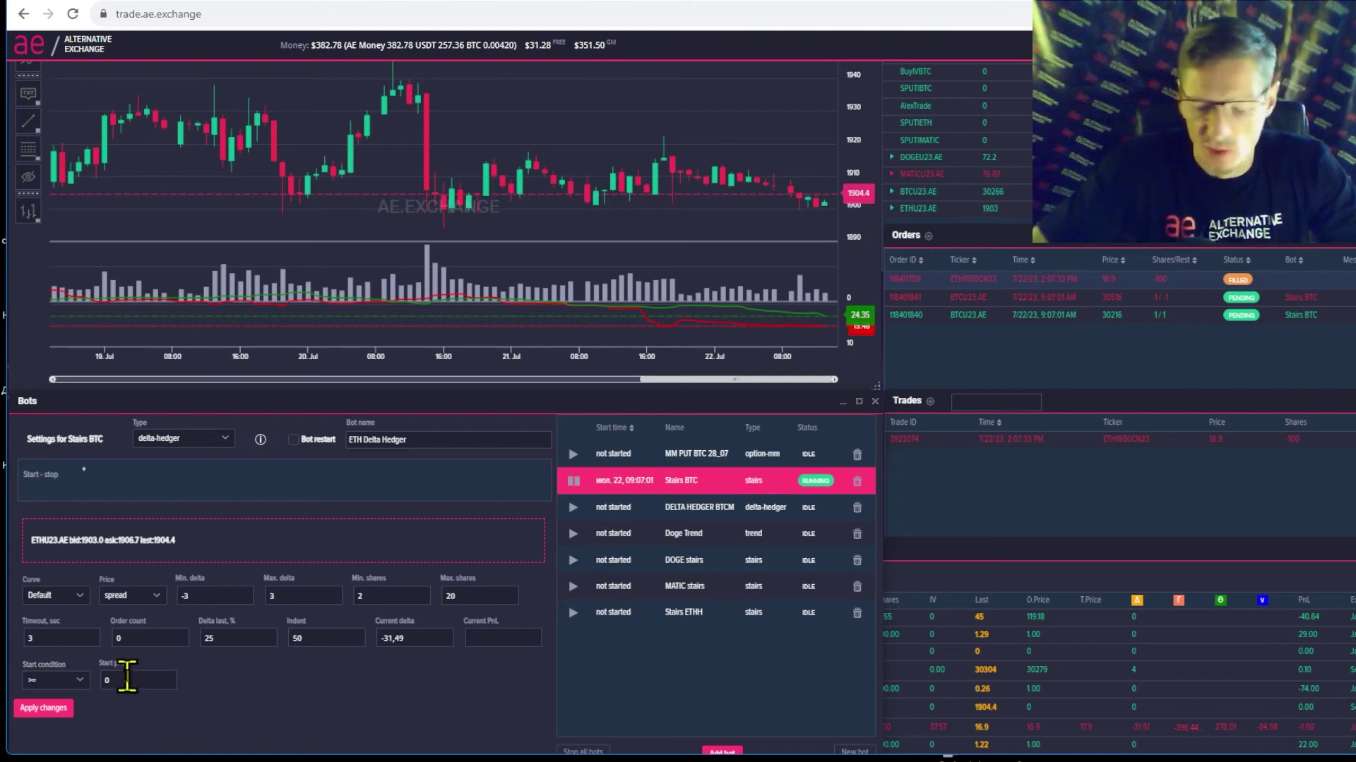
# Clear the bot's start price and set the start condition back to none
pyautogui.doubleClick(127, 680)
pyautogui.write('19')
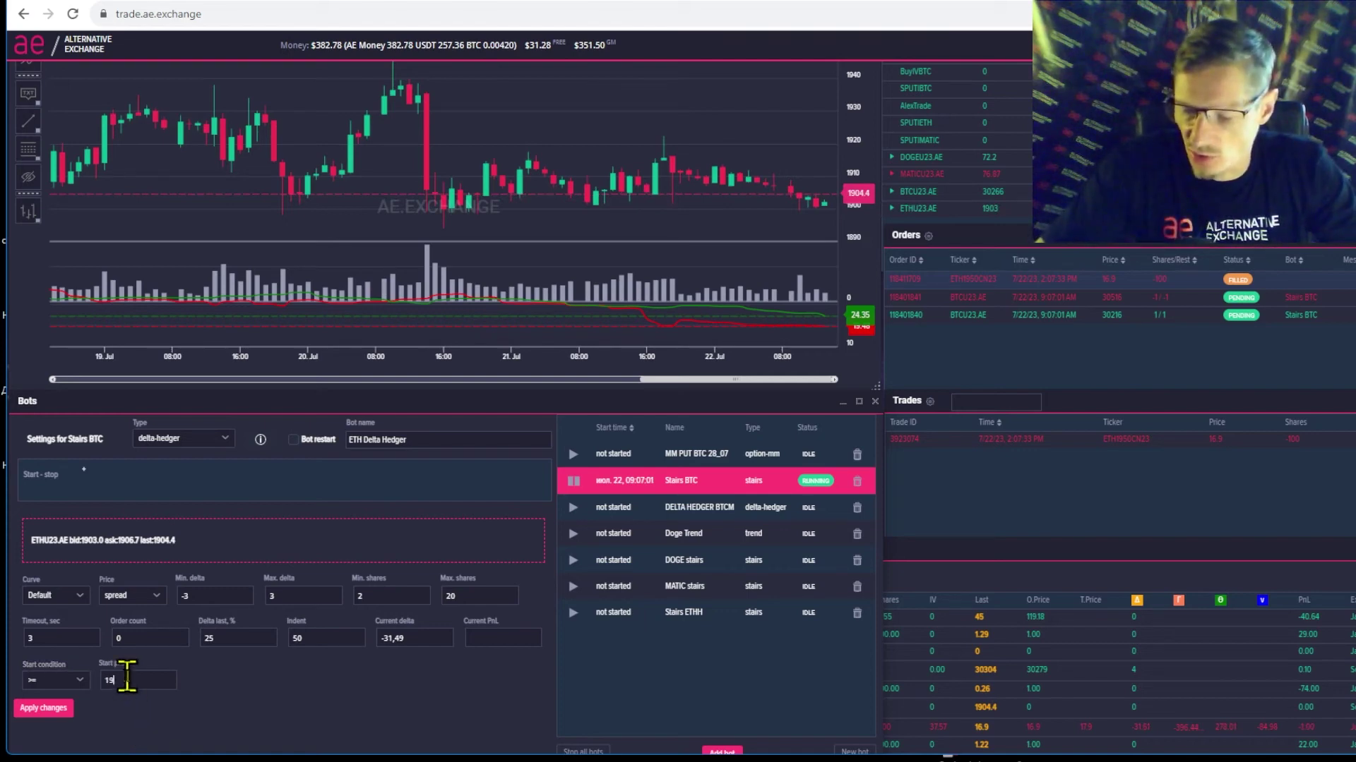
pyautogui.write('4')
pyautogui.press('BackSpace')
pyautogui.press('BackSpace')
pyautogui.press('BackSpace')
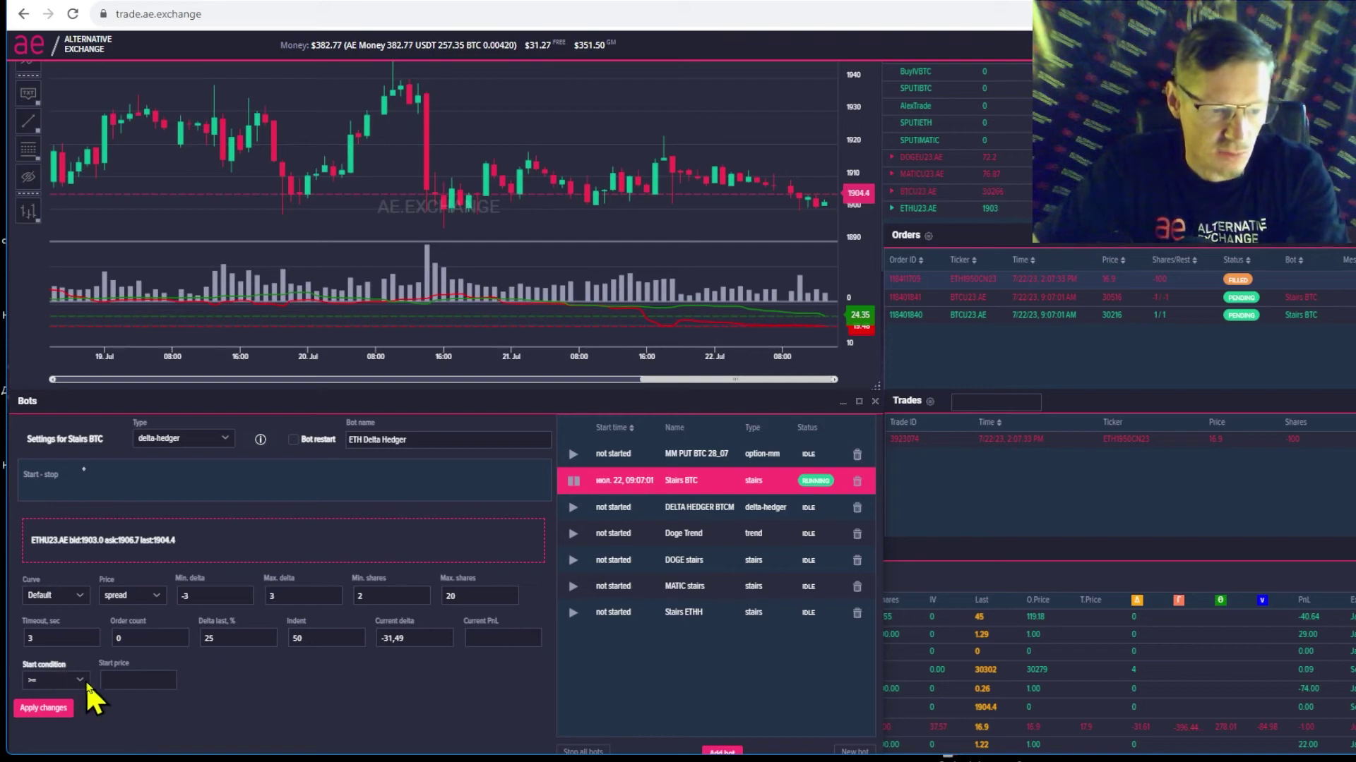
pyautogui.click(79, 682)
pyautogui.click(51, 724)
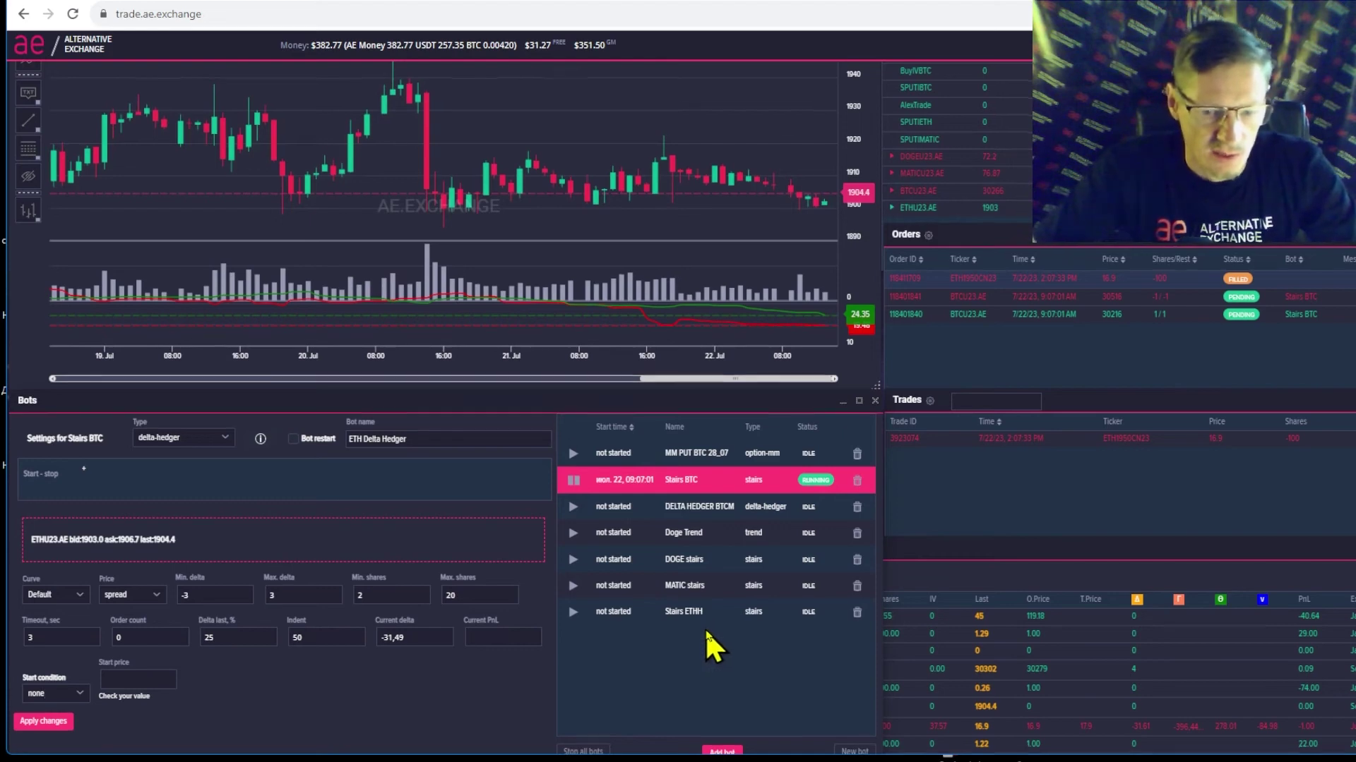
# Add the ETH Delta Hedger bot to the bot list, select it and try to start it
pyautogui.scroll(-1, 706, 643)
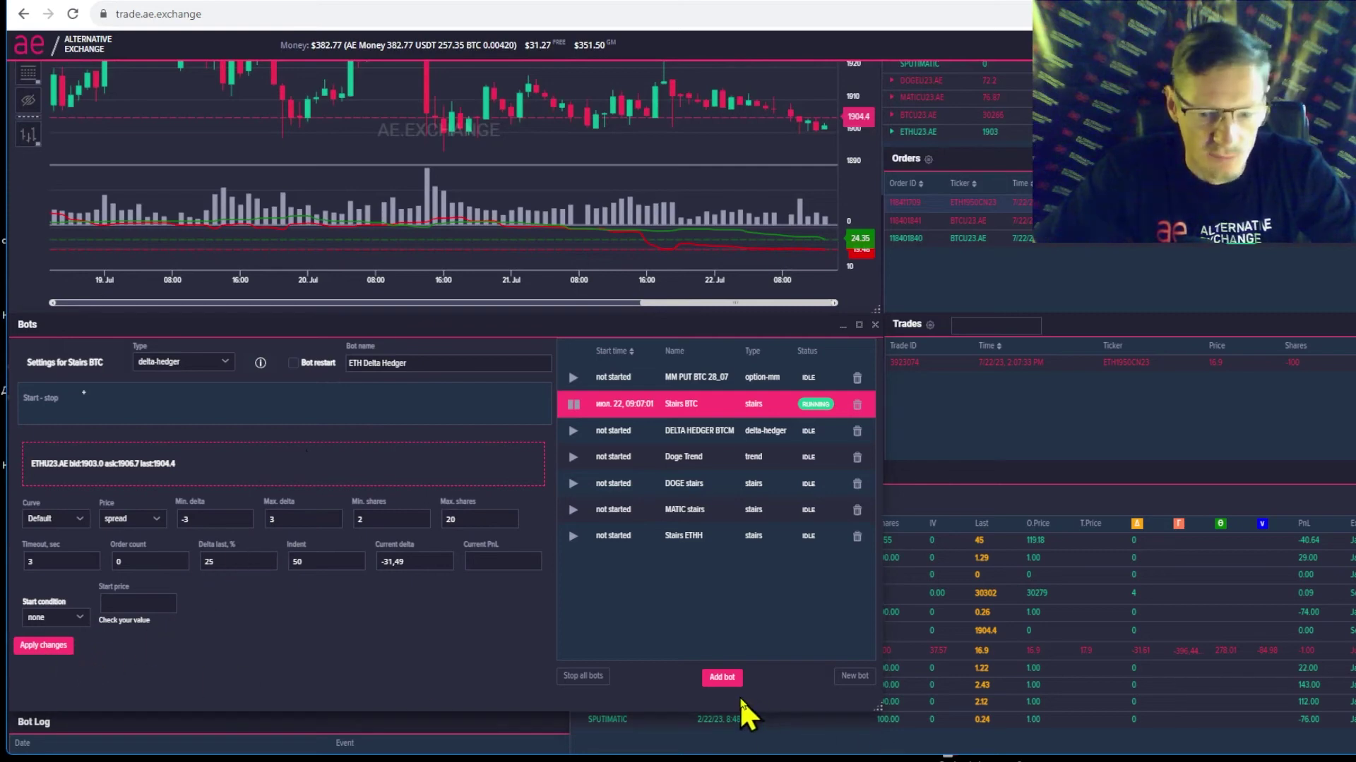
pyautogui.click(720, 679)
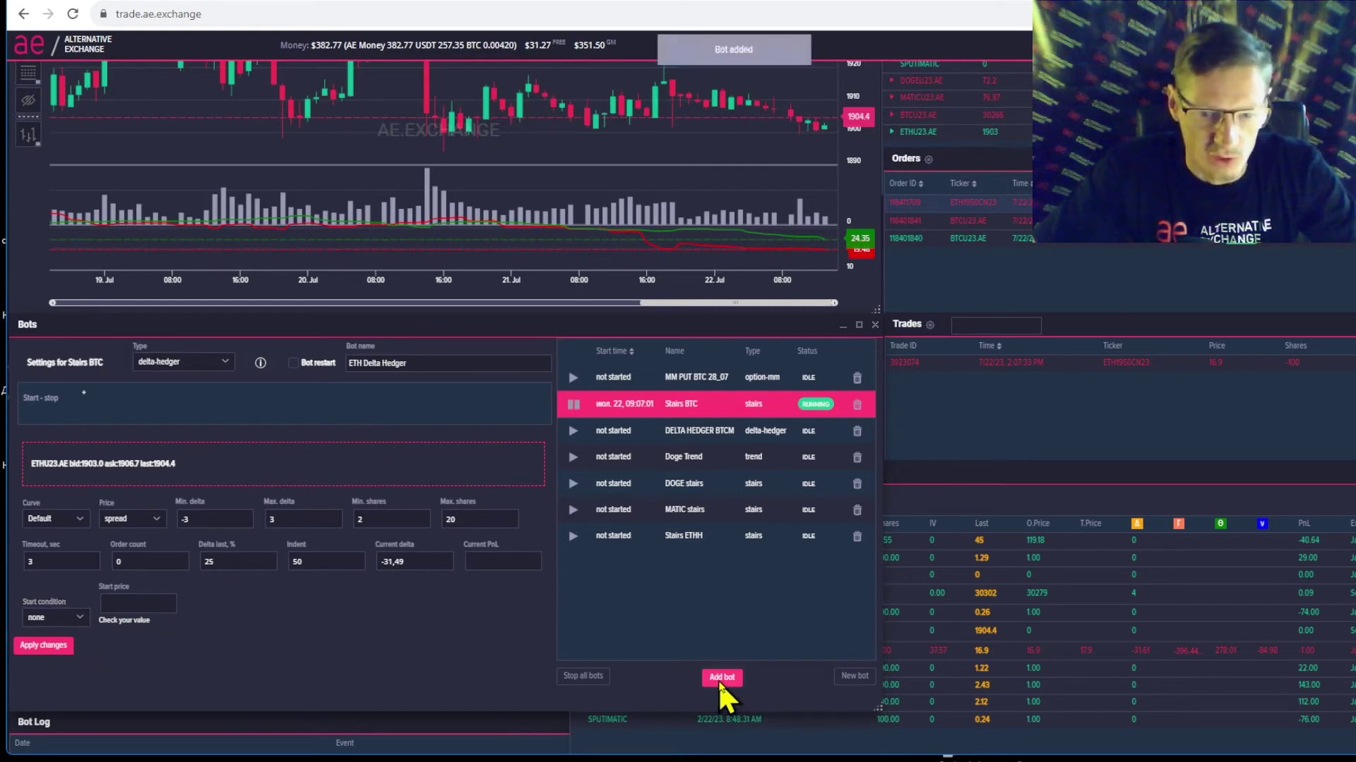
pyautogui.click(702, 391)
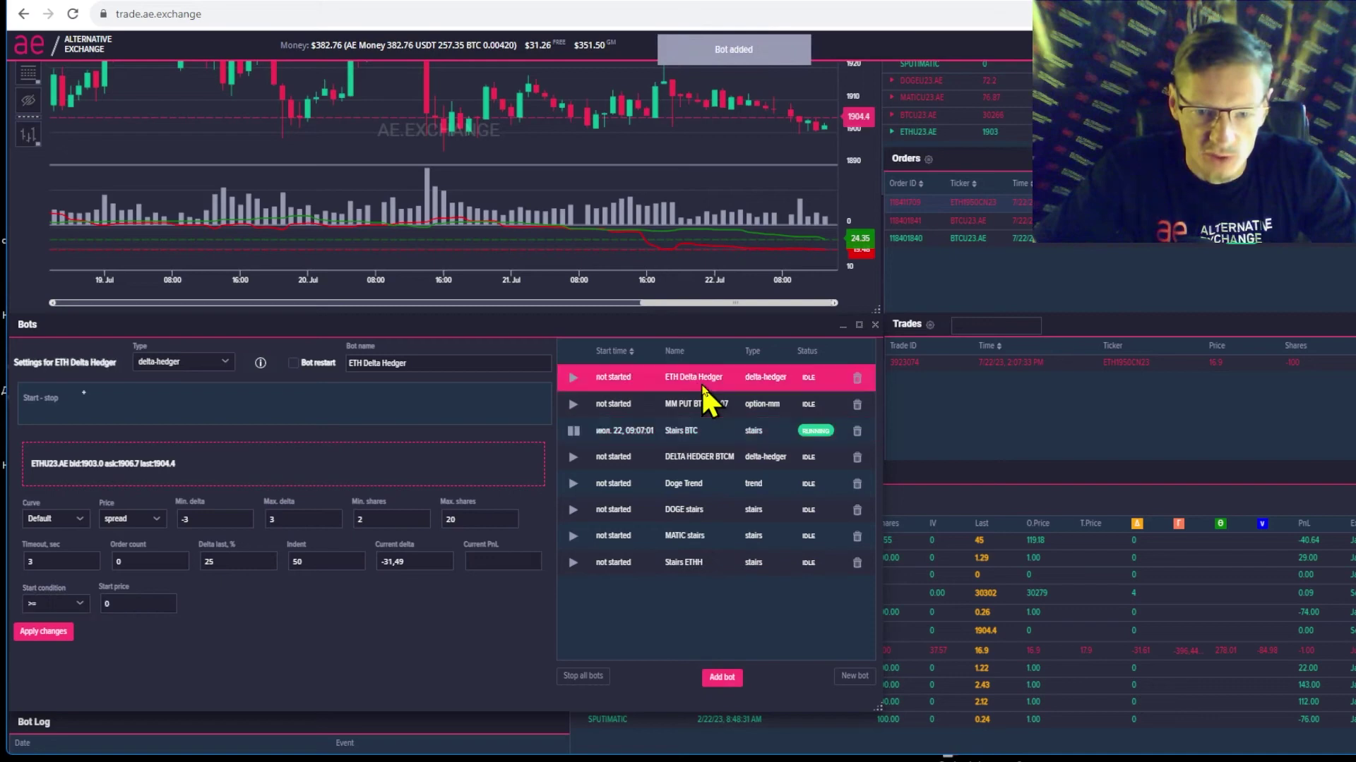
pyautogui.click(573, 378)
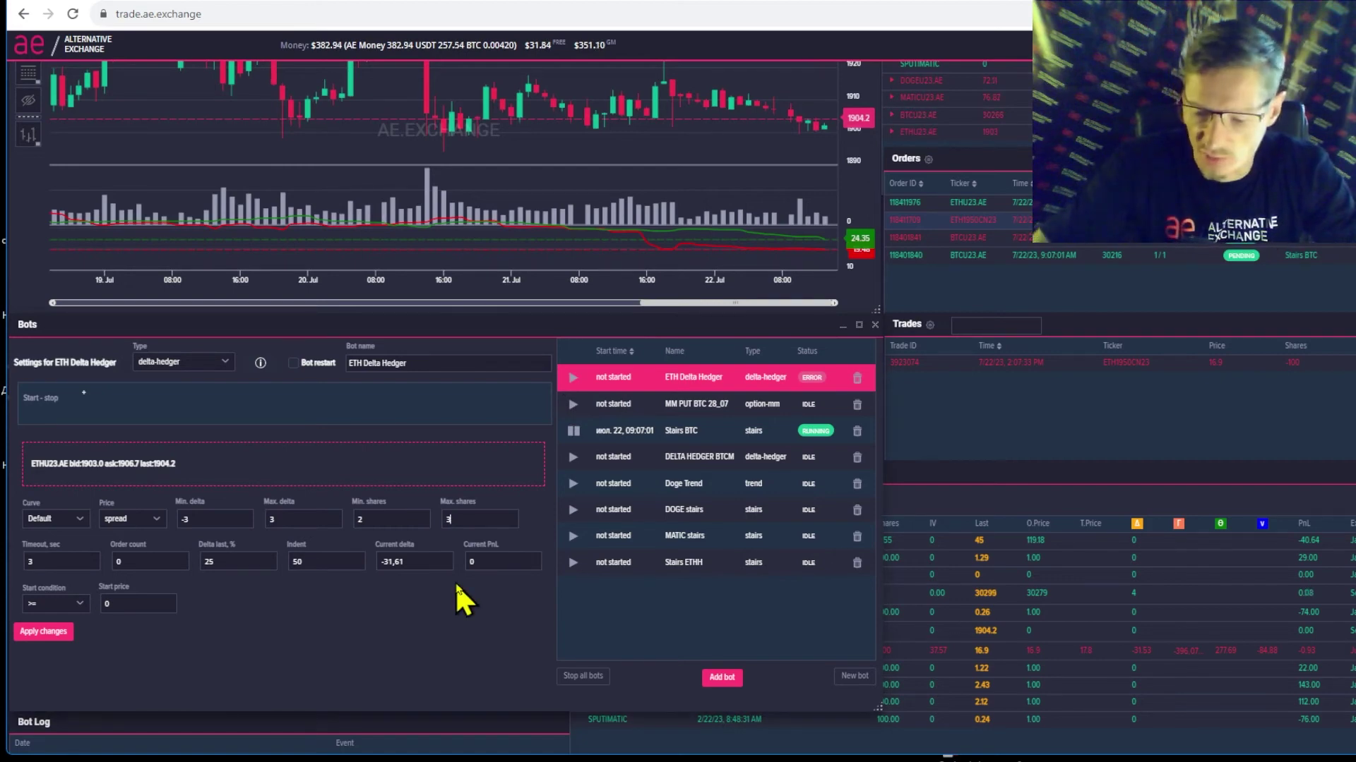
# Reduce the ETH Delta Hedger bot's maximum shares to 5, apply the change and start the bot again
pyautogui.press('Delete')
pyautogui.press('Delete')
pyautogui.write('5')
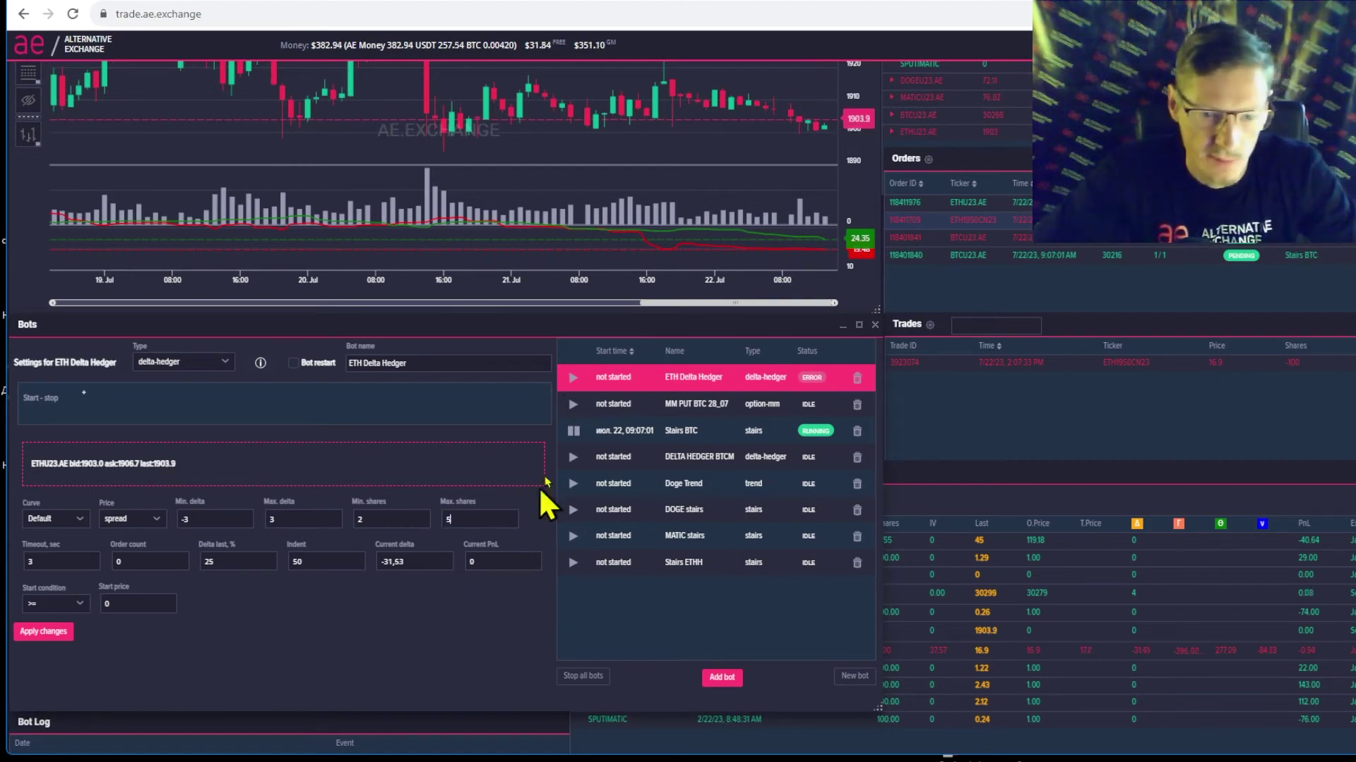
pyautogui.click(48, 630)
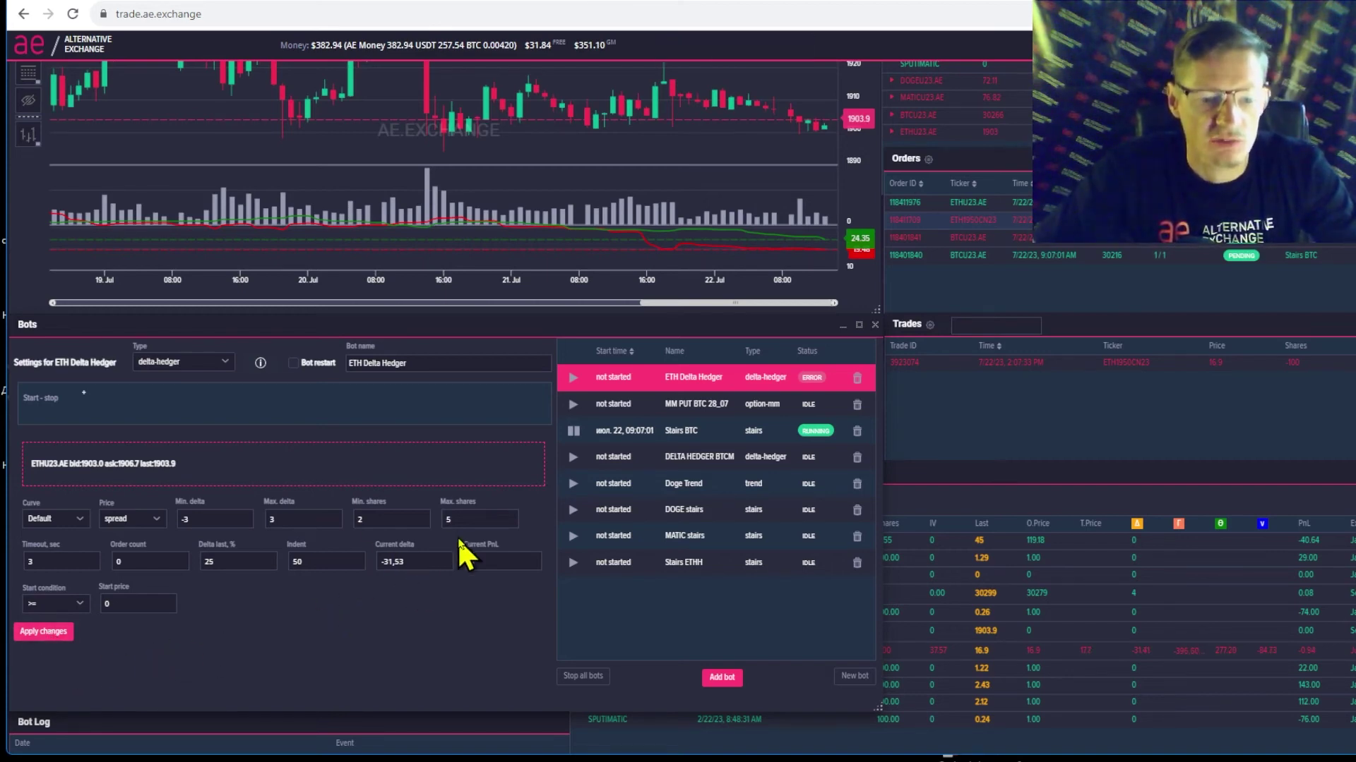
pyautogui.click(572, 377)
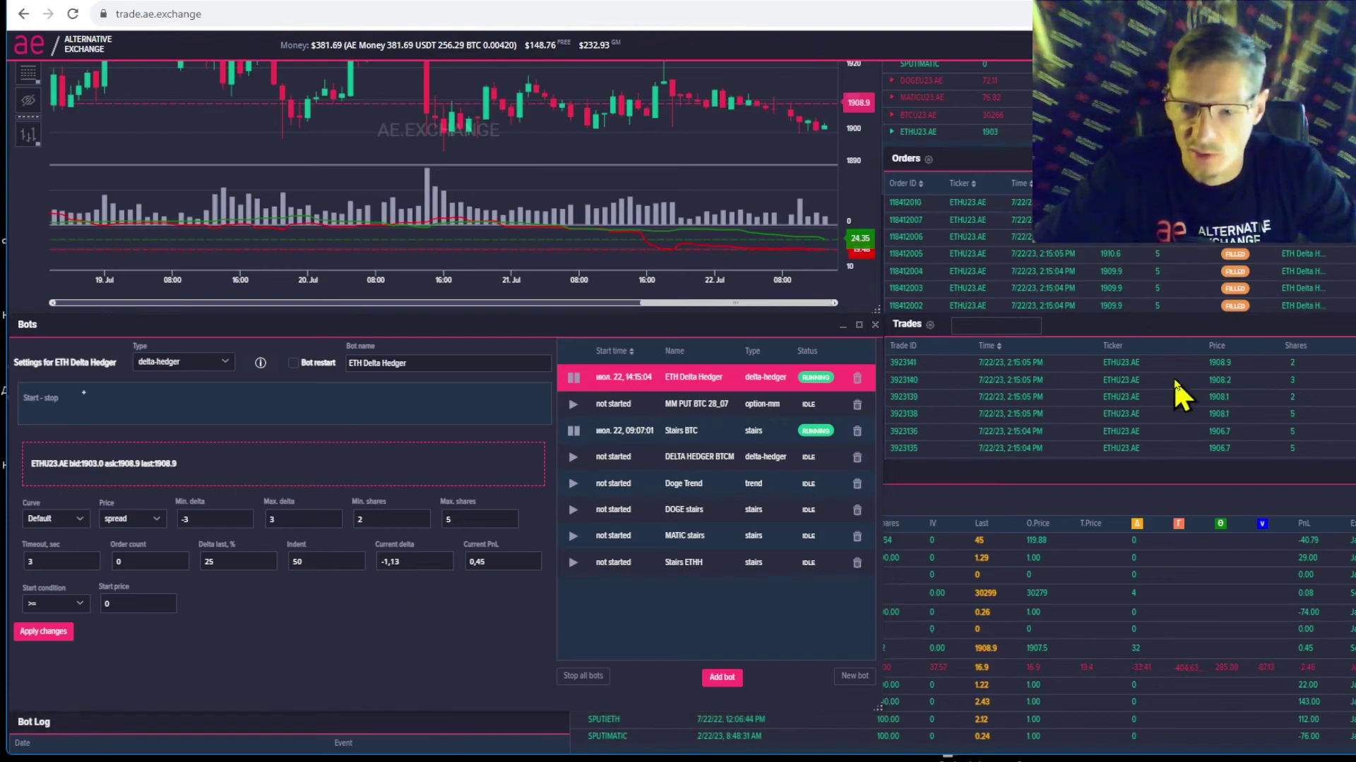
# Examine the bot's current delta along with its orders, trades and log entries on ETHU23.AE
pyautogui.scroll(2, 419, 719)
pyautogui.moveTo(418, 719); pyautogui.dragTo(369, 714)
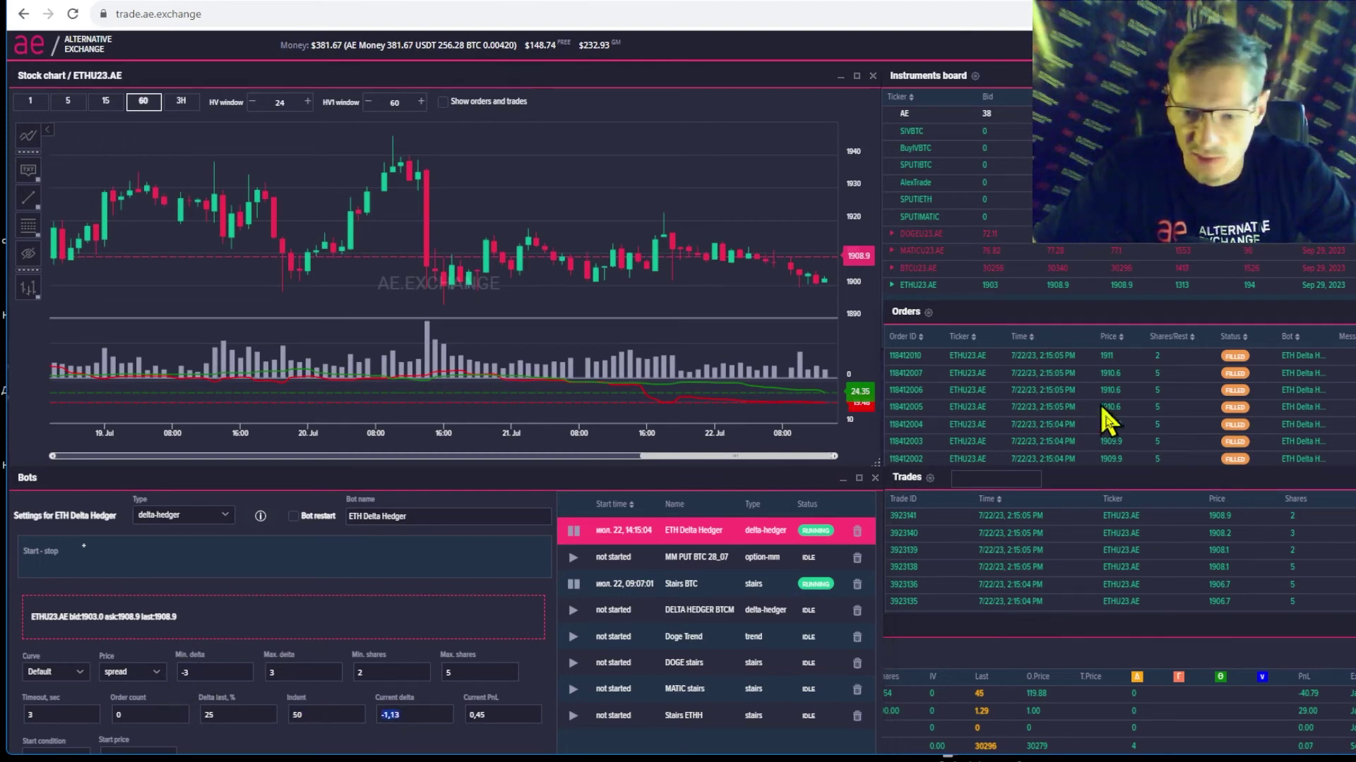
pyautogui.scroll(-4, 1123, 572)
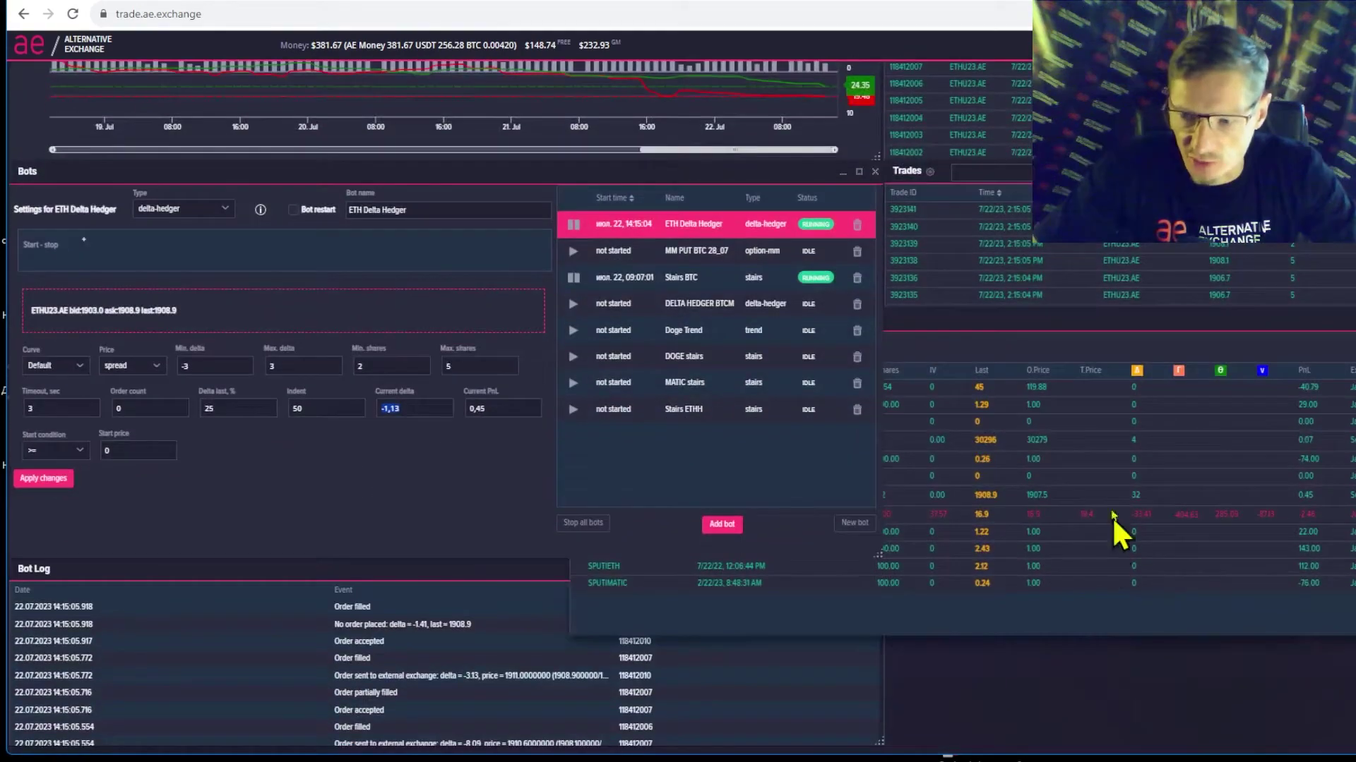
pyautogui.scroll(3, 1121, 530)
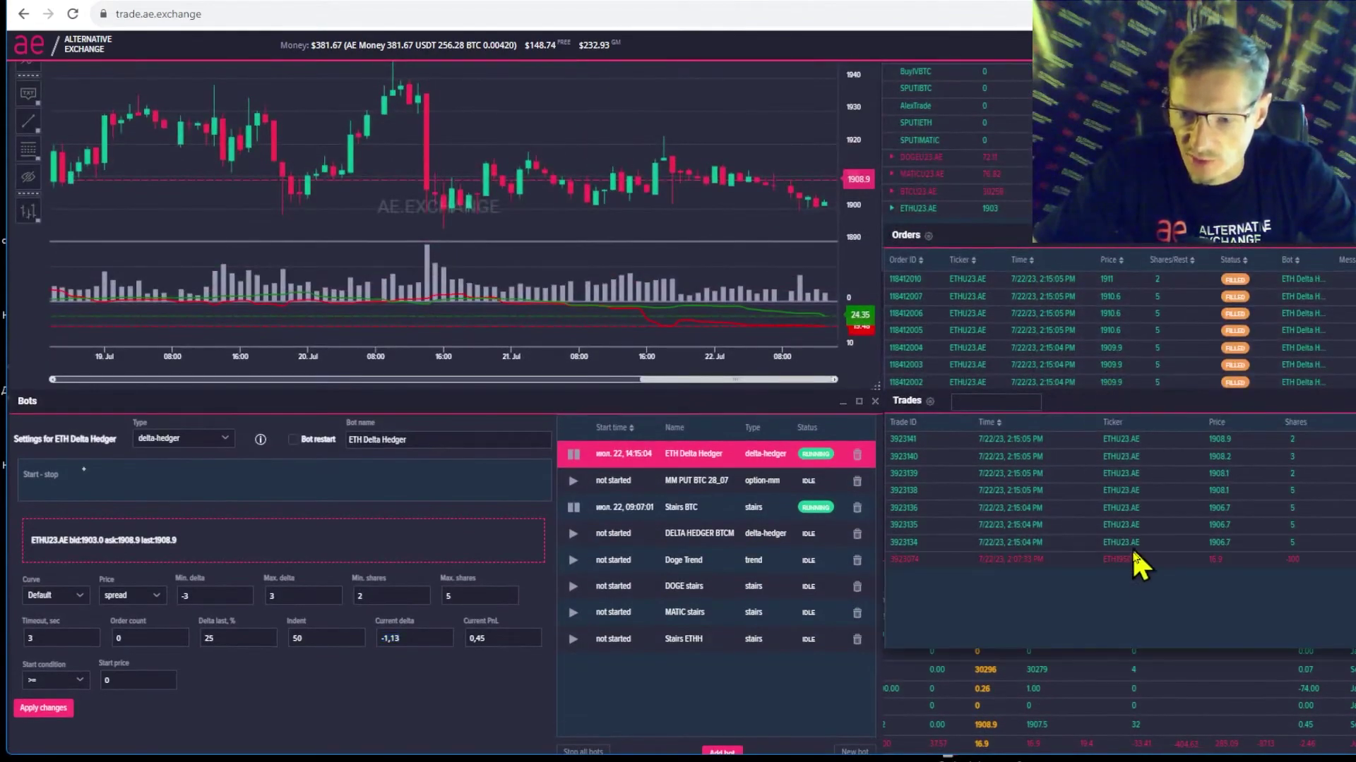
pyautogui.scroll(2, 1147, 529)
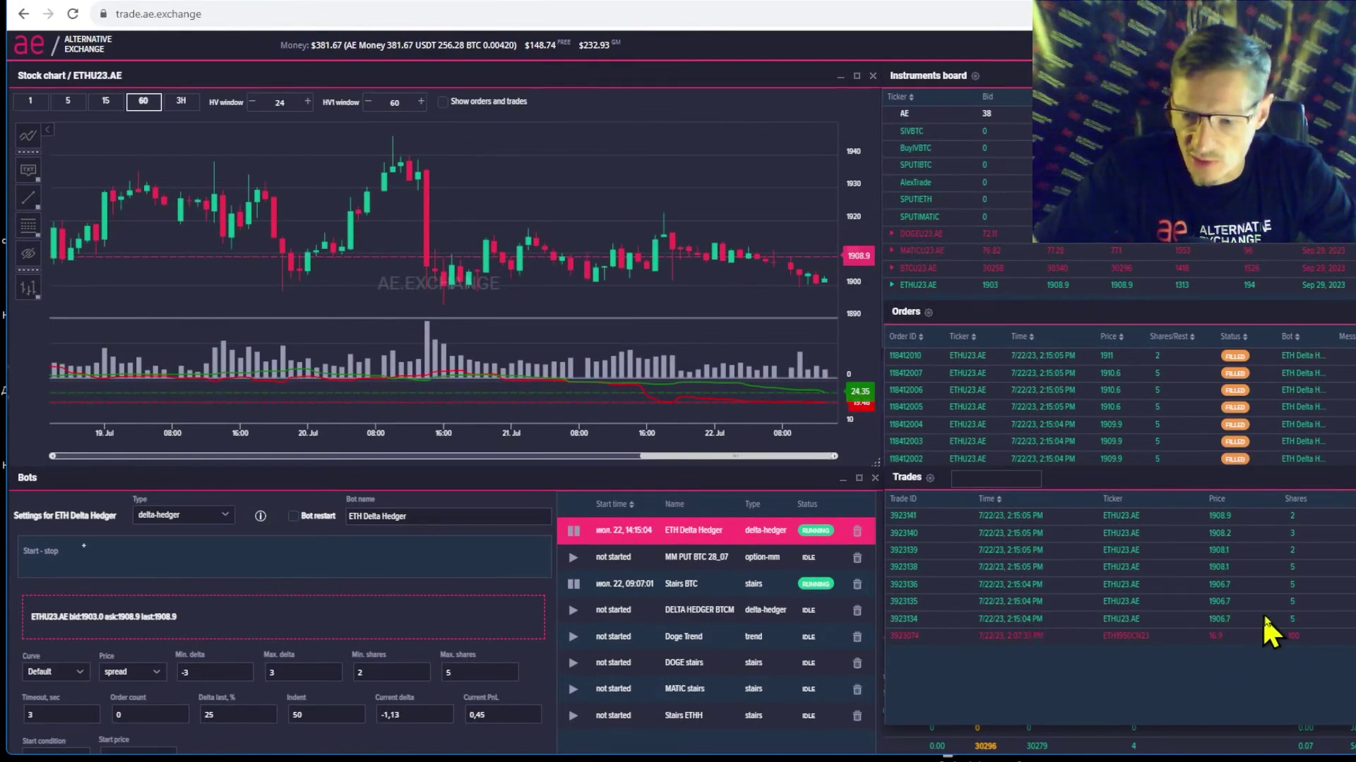
pyautogui.scroll(-2, 1123, 654)
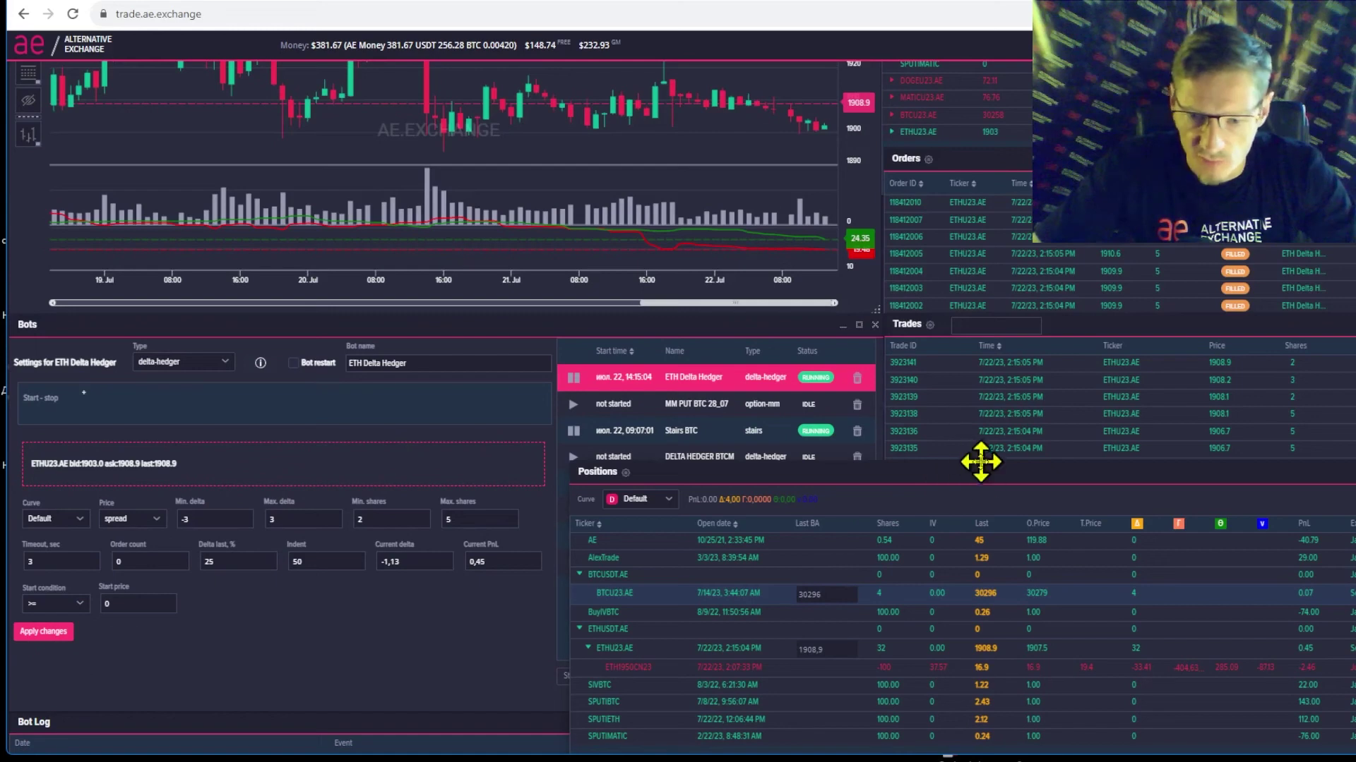
# Move the Positions window up, show the ETHU23.AE PnL chart, enlarge it and zoom in on strikes from about 1750 to 2080
pyautogui.moveTo(980, 469); pyautogui.dragTo(982, 411)
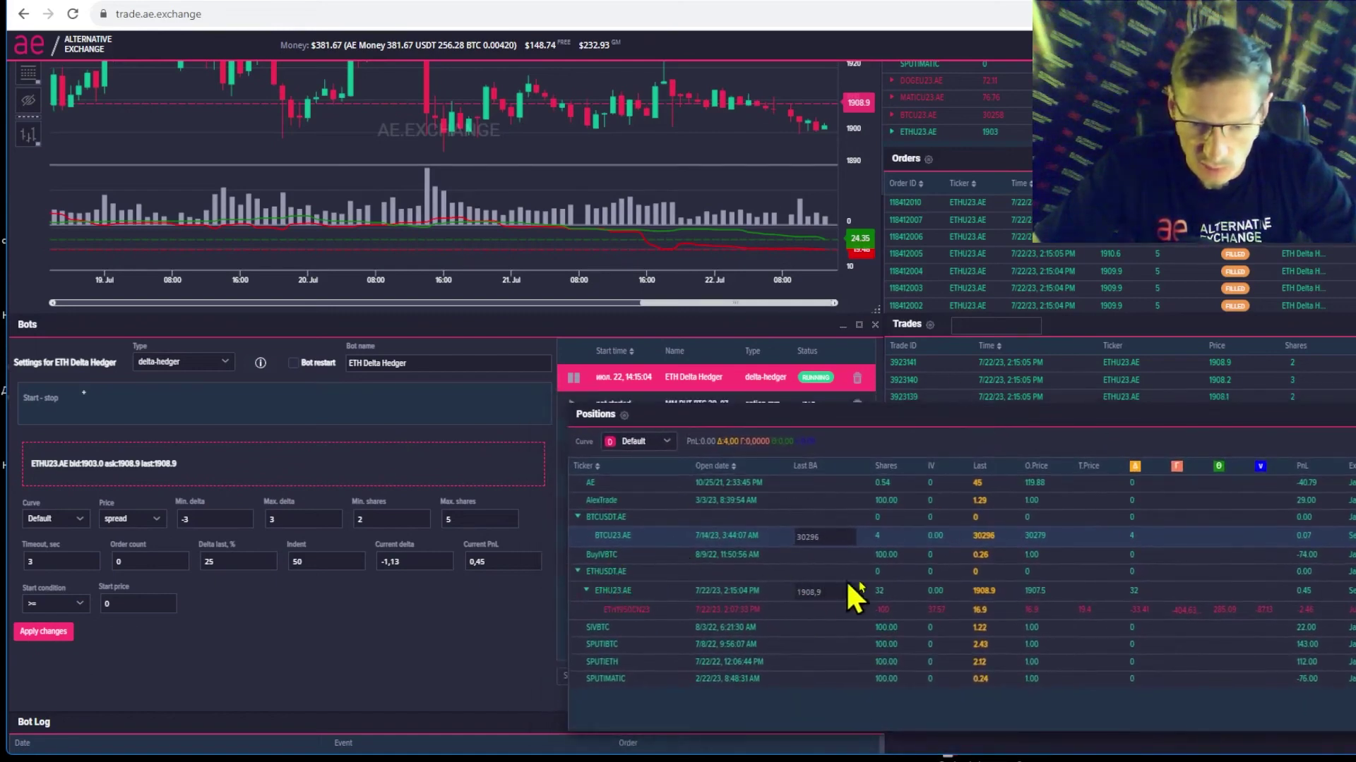
pyautogui.click(955, 572)
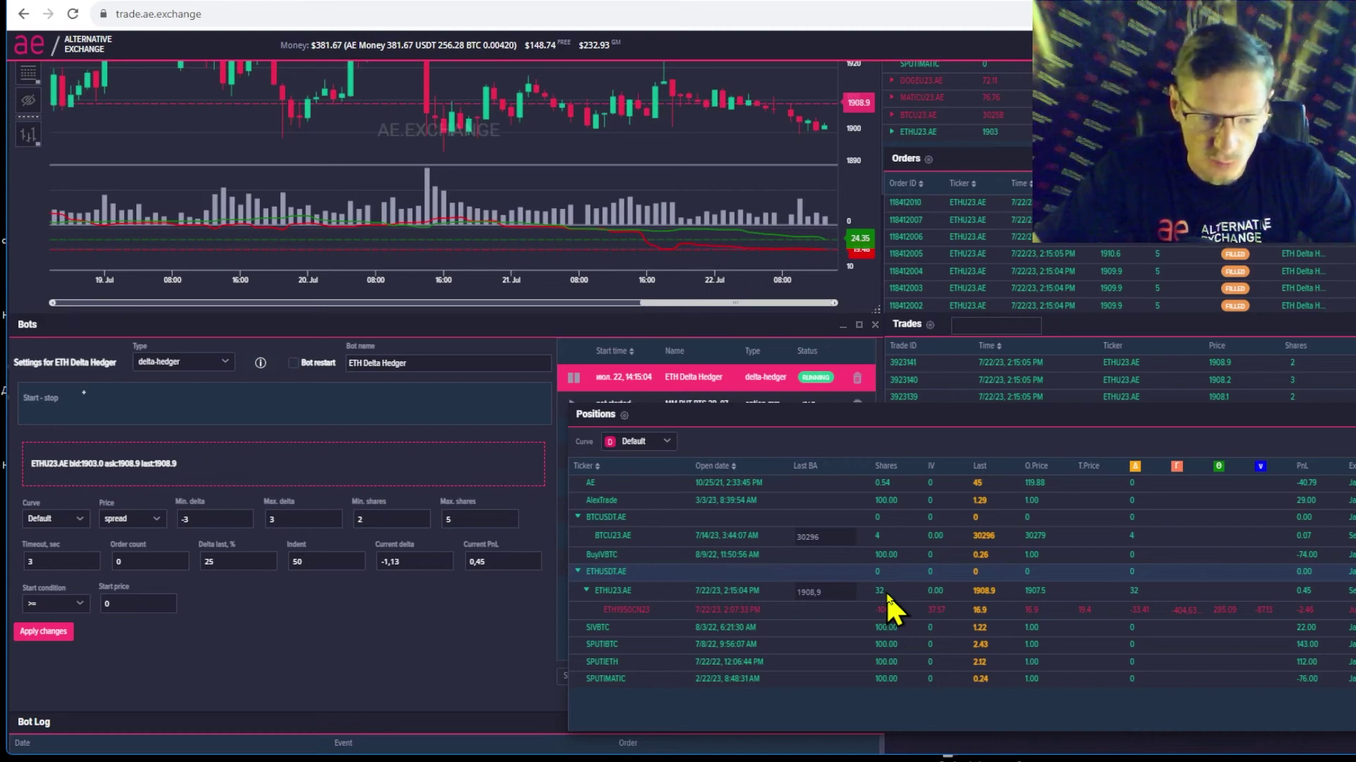
pyautogui.click(1061, 632)
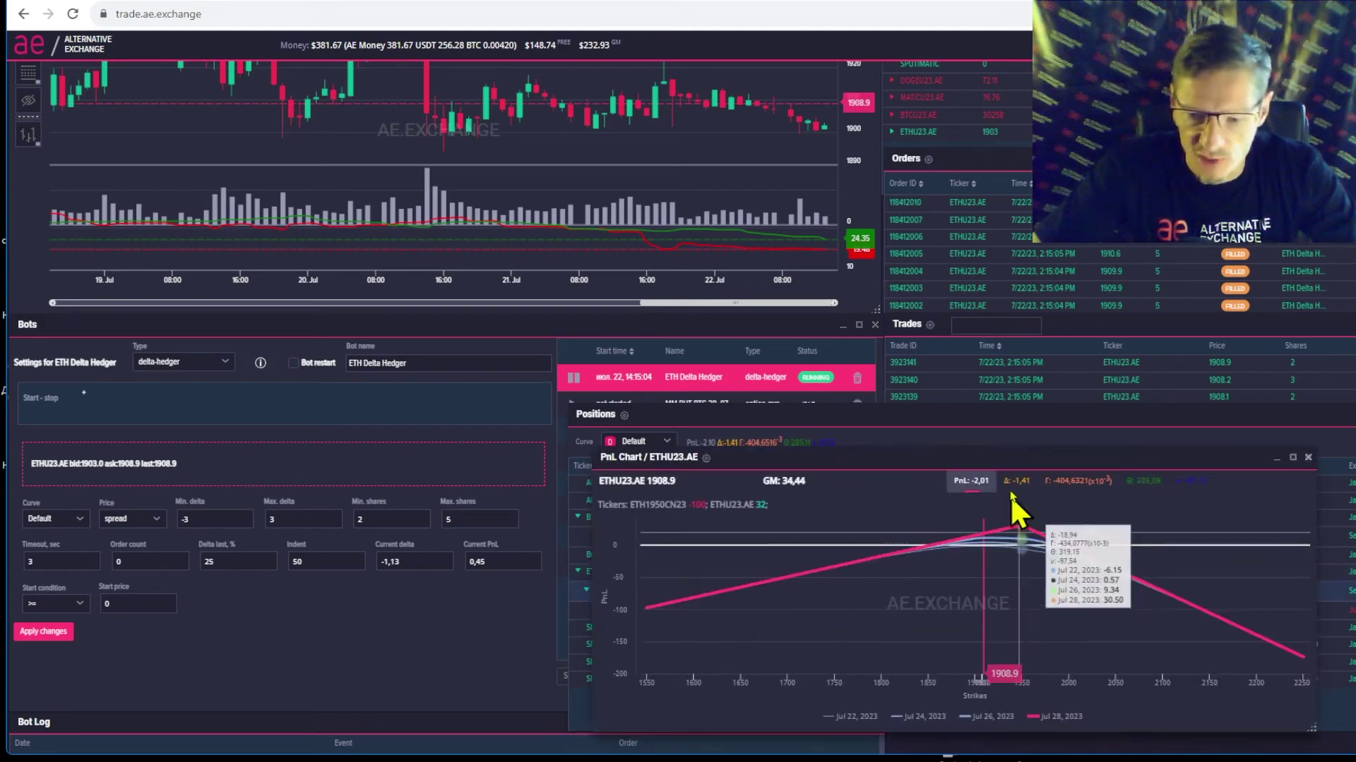
pyautogui.moveTo(999, 460); pyautogui.dragTo(689, 216)
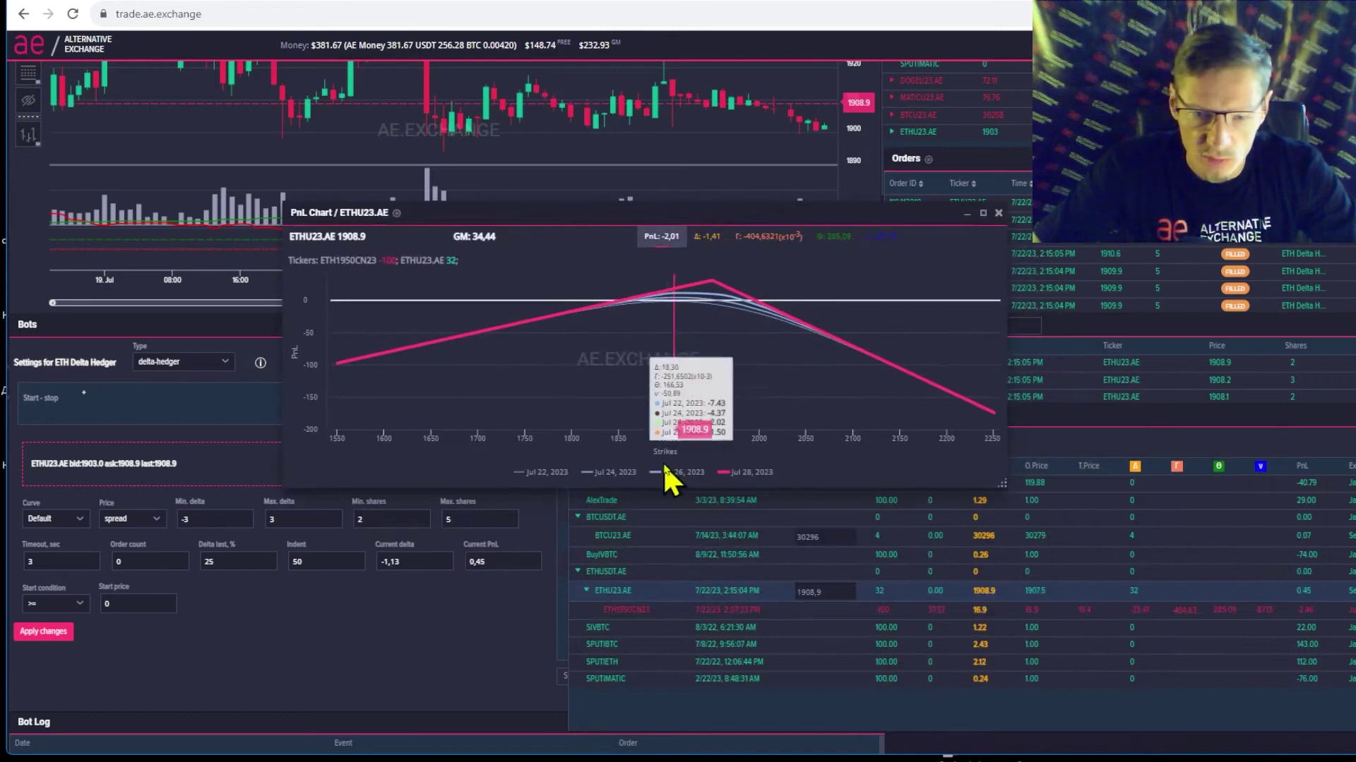
pyautogui.moveTo(1003, 482); pyautogui.dragTo(1070, 636)
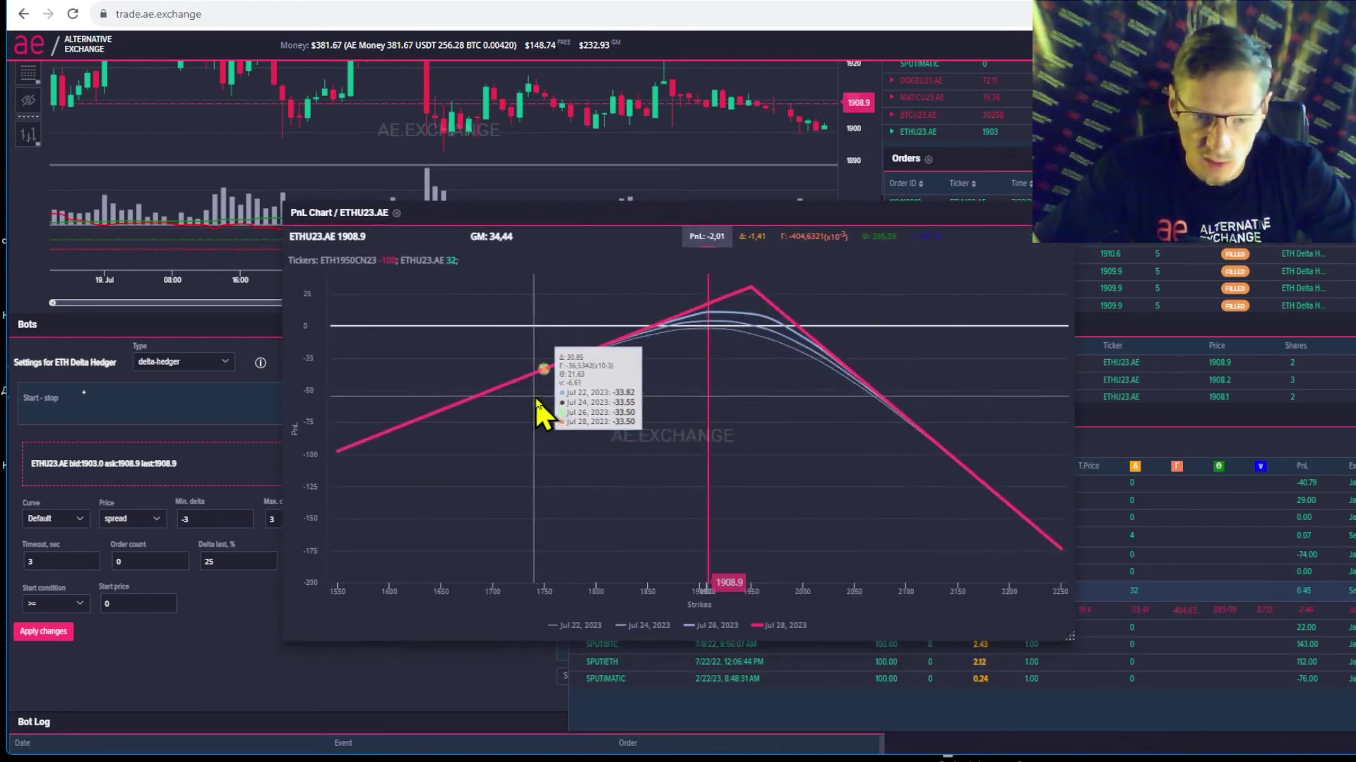
pyautogui.moveTo(536, 397); pyautogui.dragTo(894, 249)
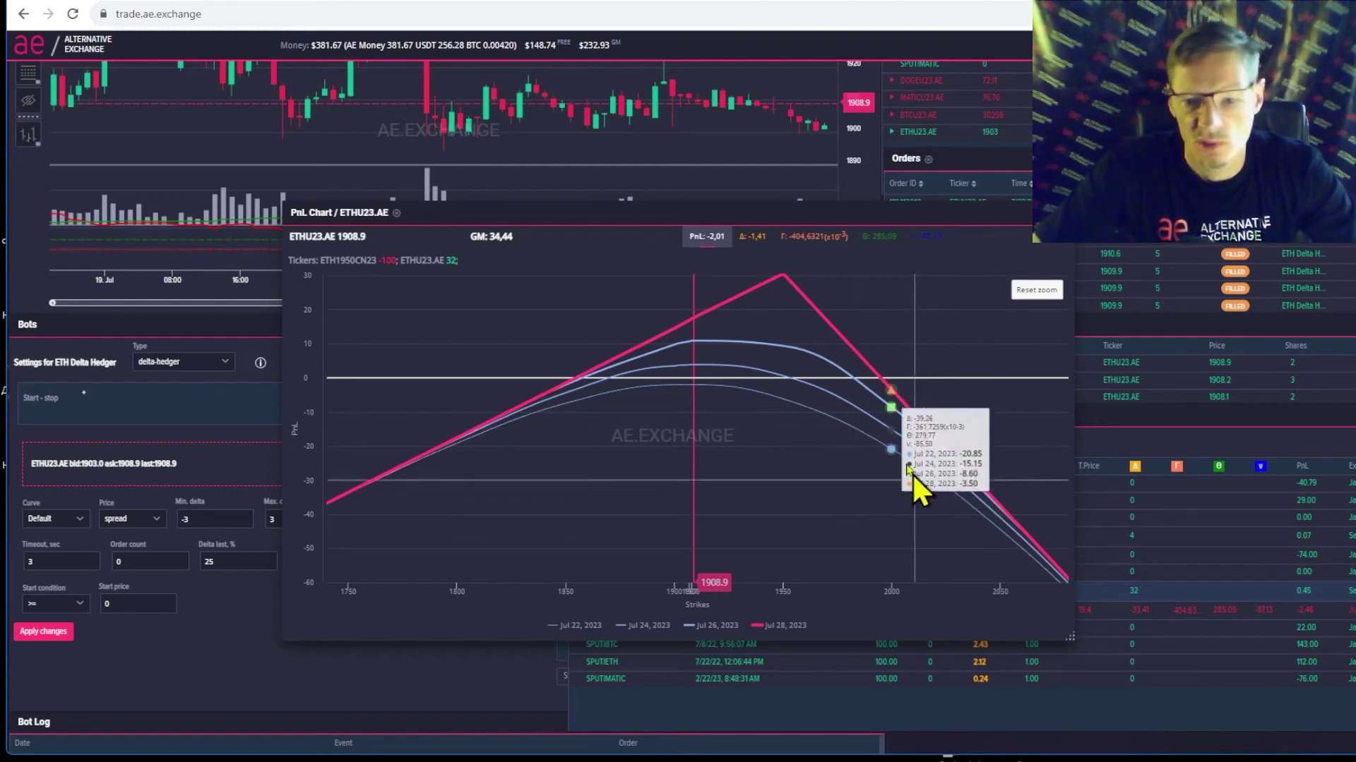
# Enable Bot restart for the ETH Delta Hedger bot and add a start-stop time entry
pyautogui.click(277, 370)
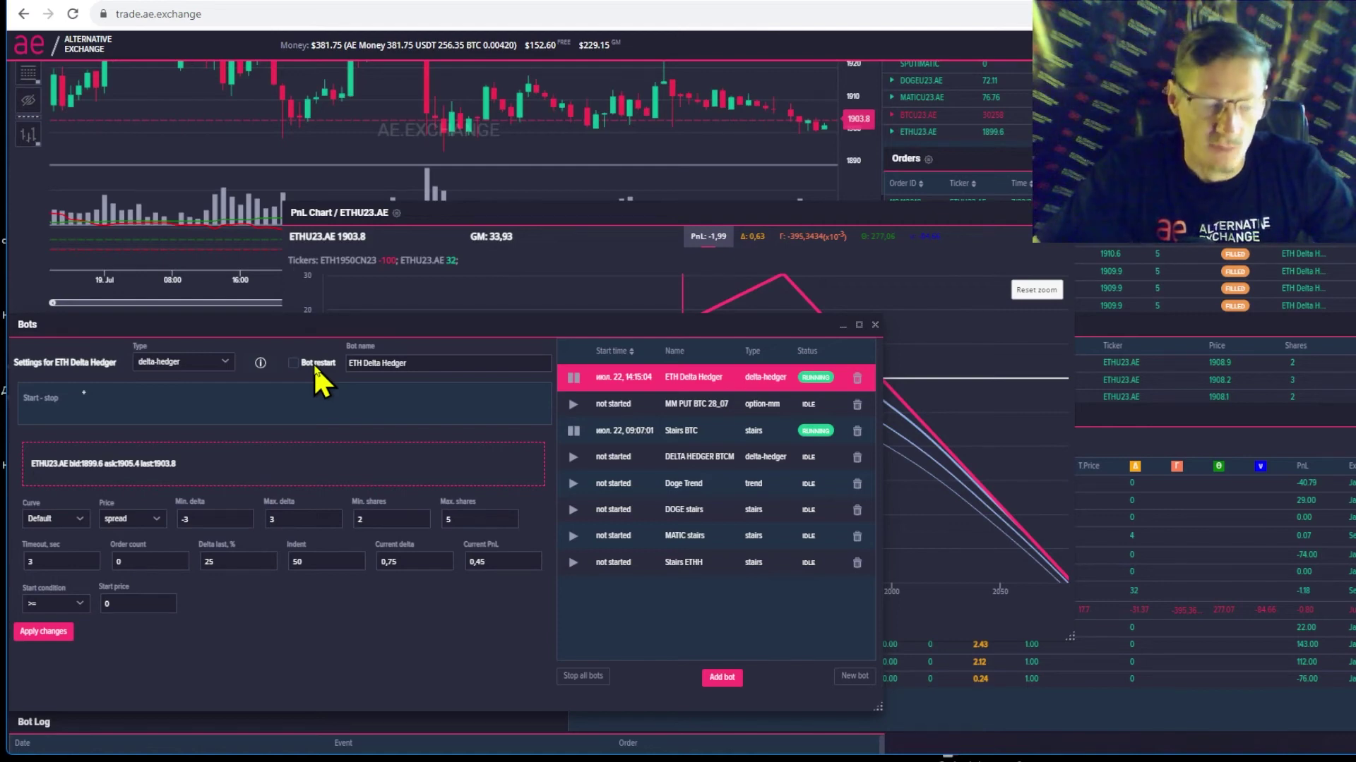
pyautogui.click(314, 366)
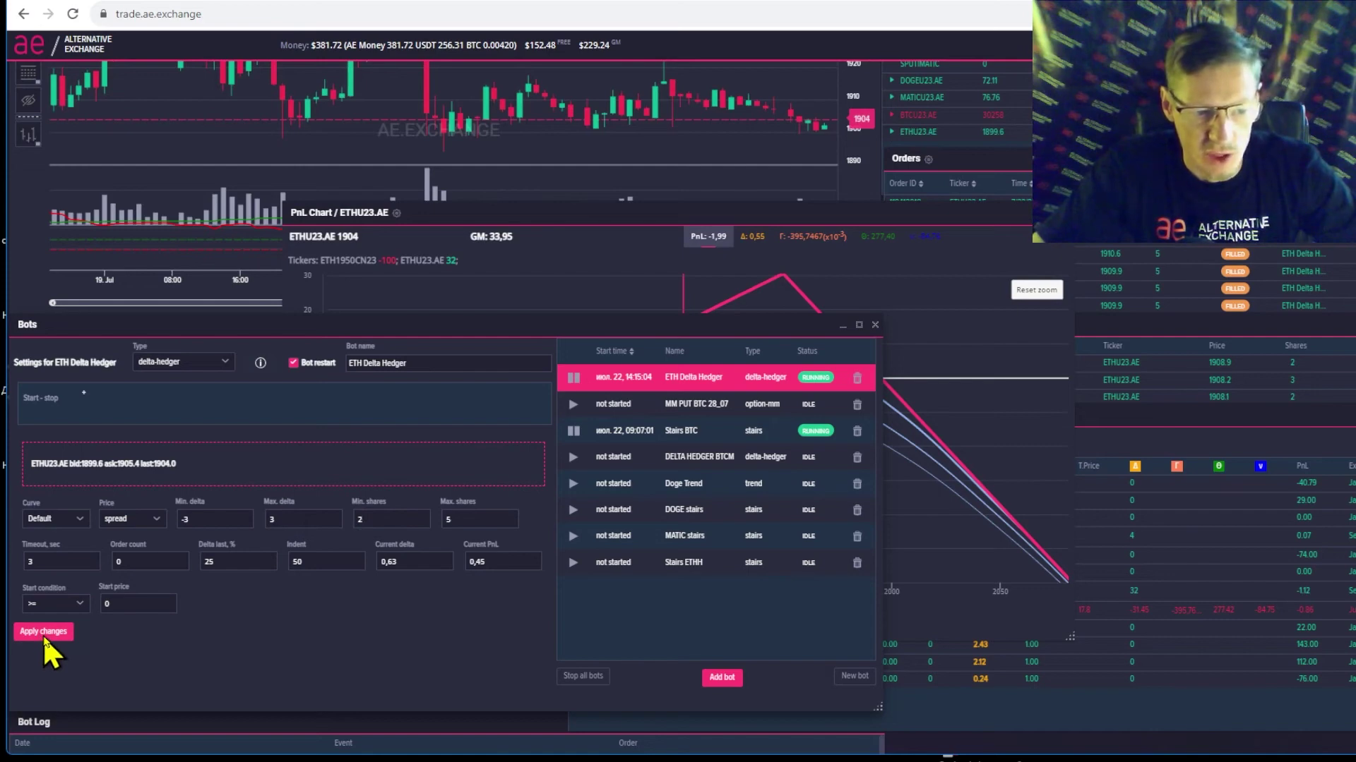
pyautogui.click(84, 393)
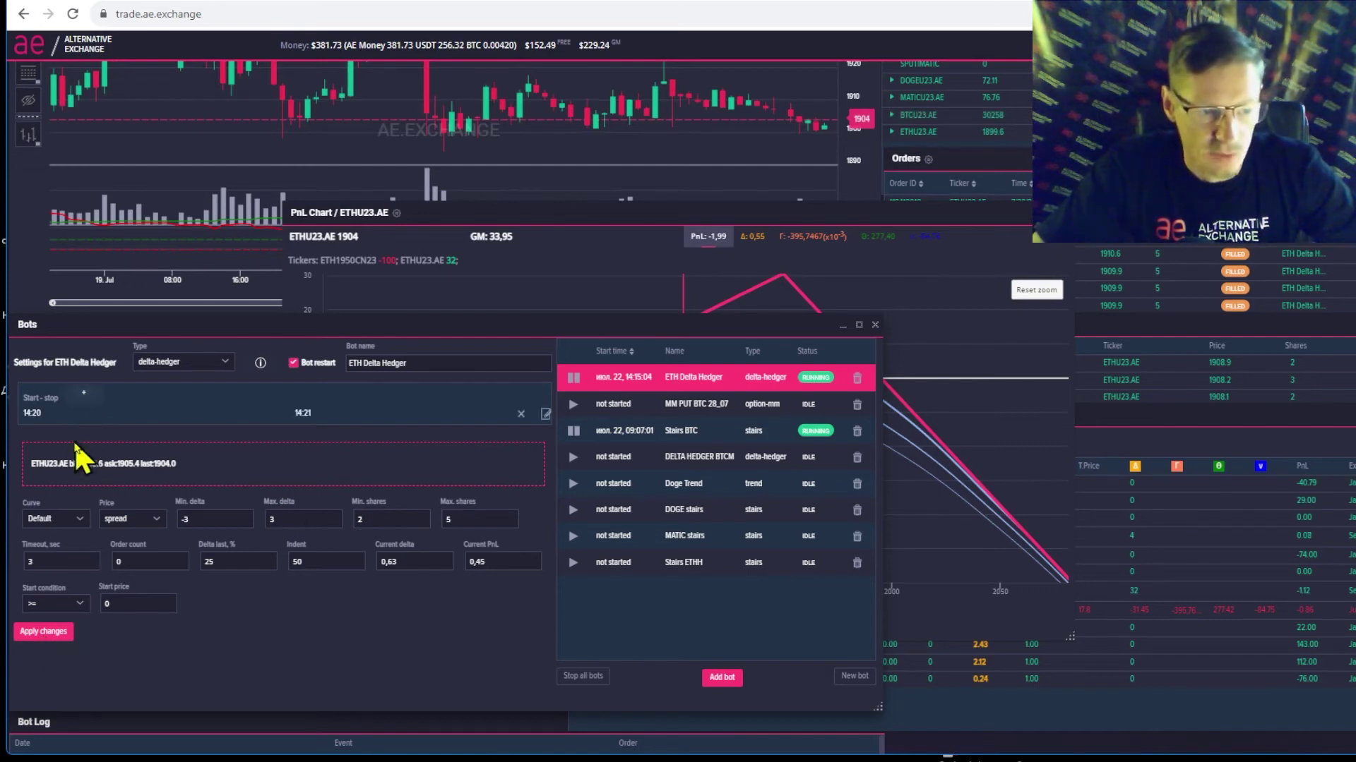
# Set the bot's schedule to start at 09:10 and stop at 08:55
pyautogui.click(39, 412)
pyautogui.write('08:4')
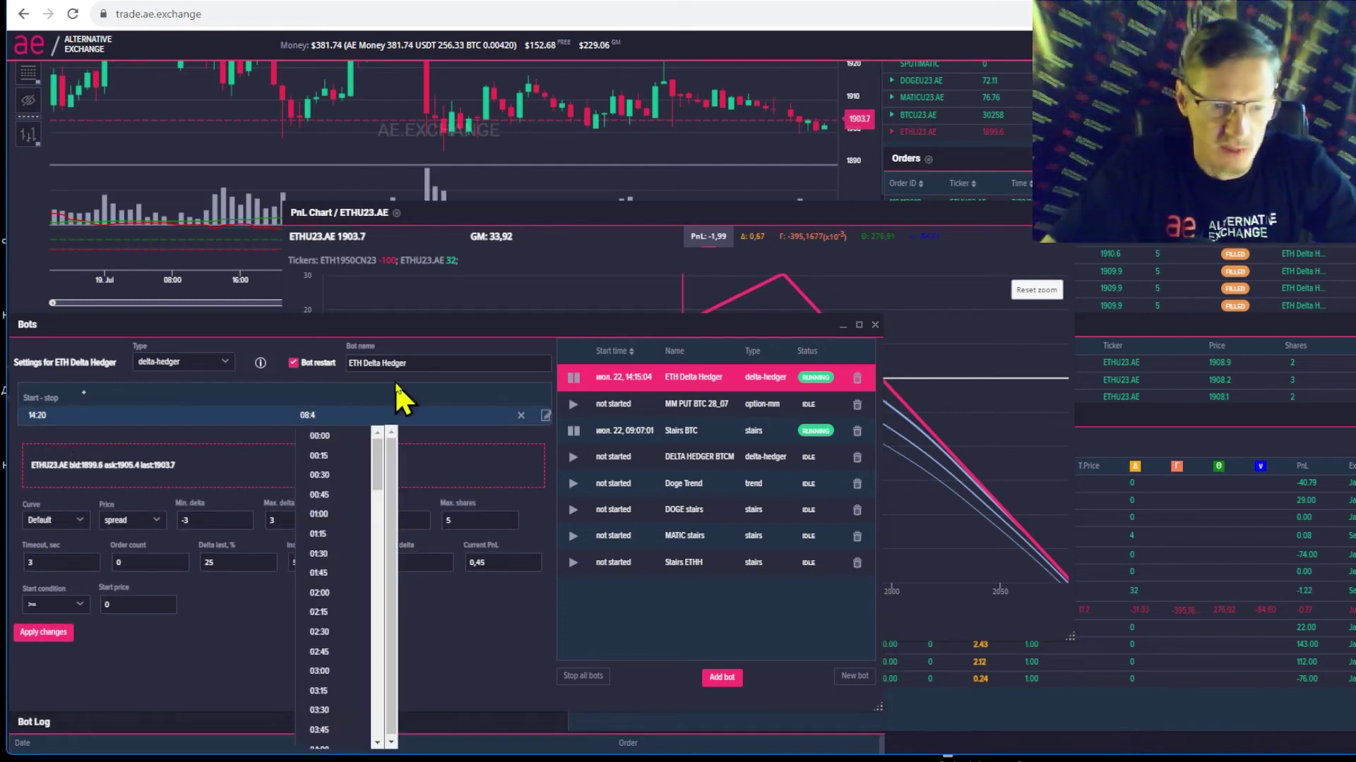
pyautogui.press('BackSpace')
pyautogui.write('55')
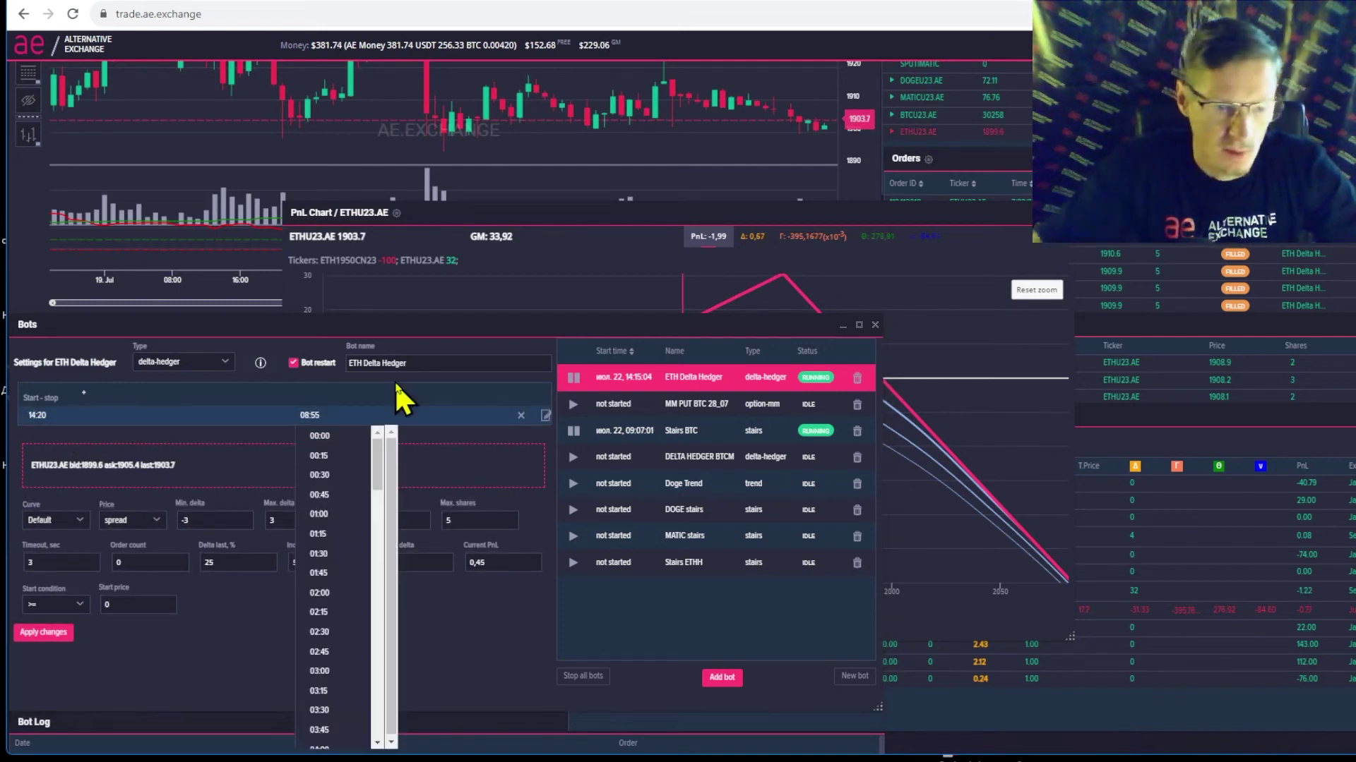
pyautogui.click(460, 433)
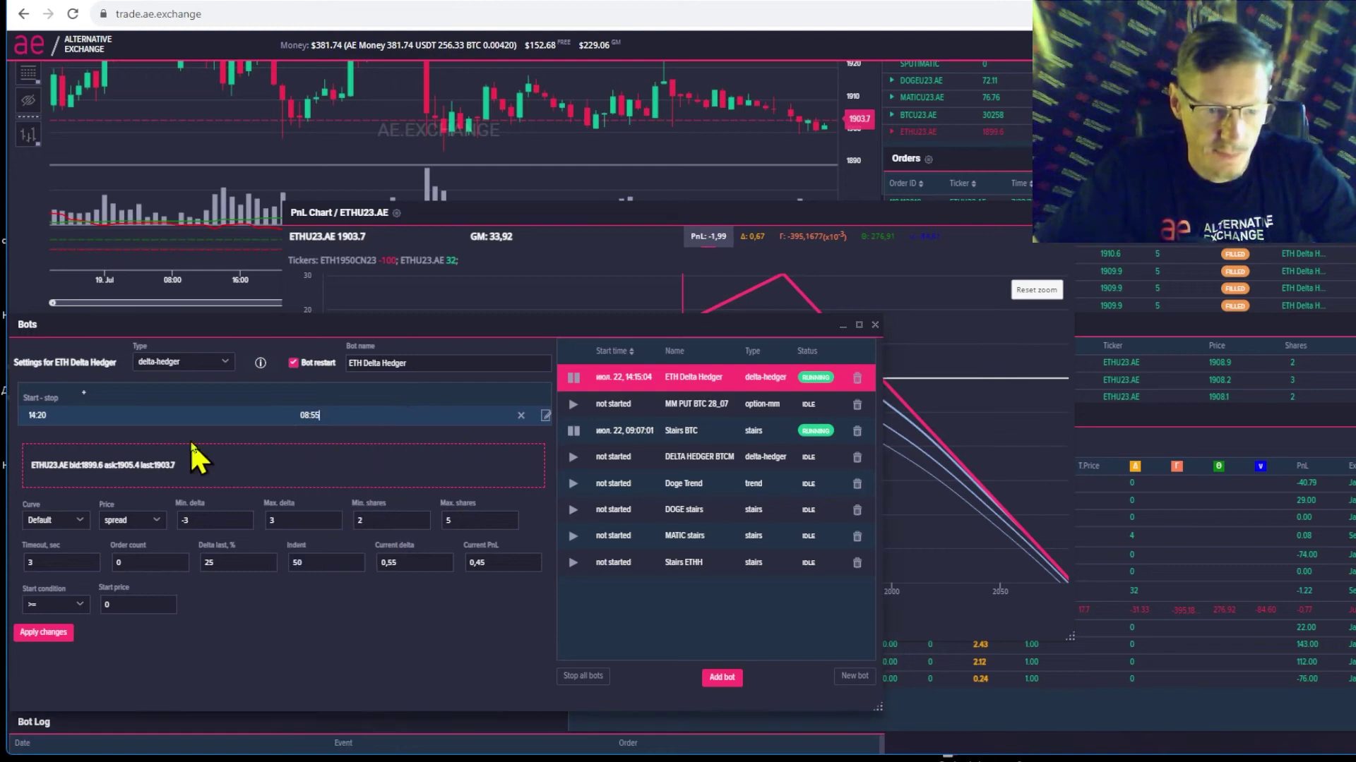
pyautogui.click(53, 415)
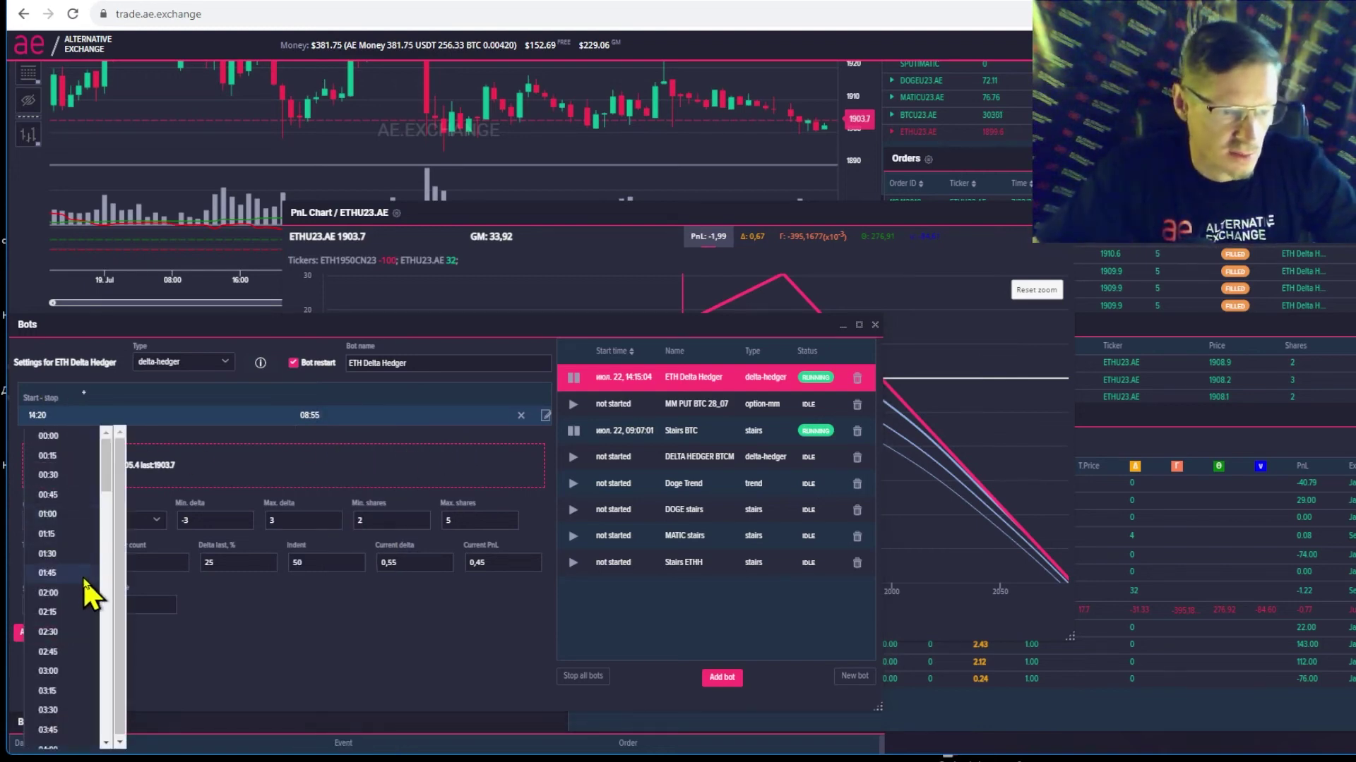
pyautogui.scroll(-5, 69, 577)
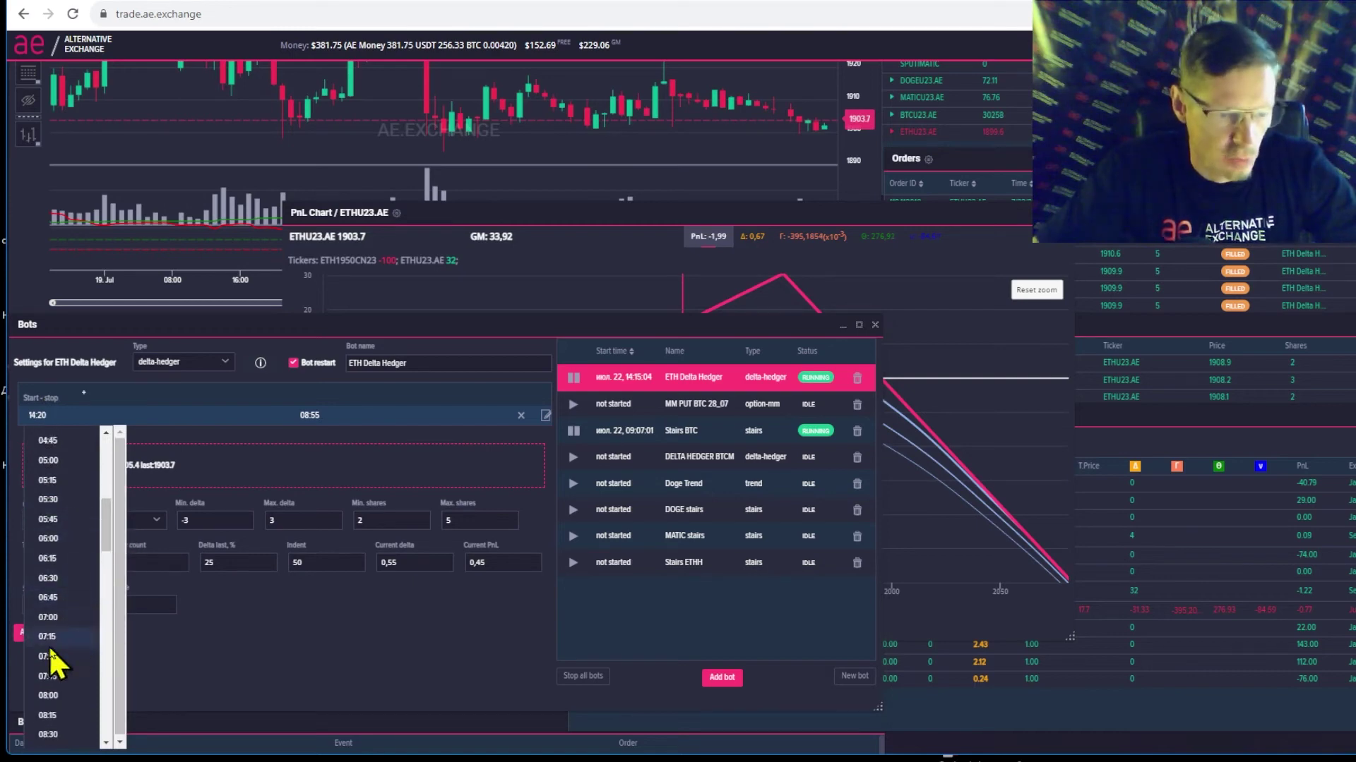
pyautogui.scroll(-2, 67, 653)
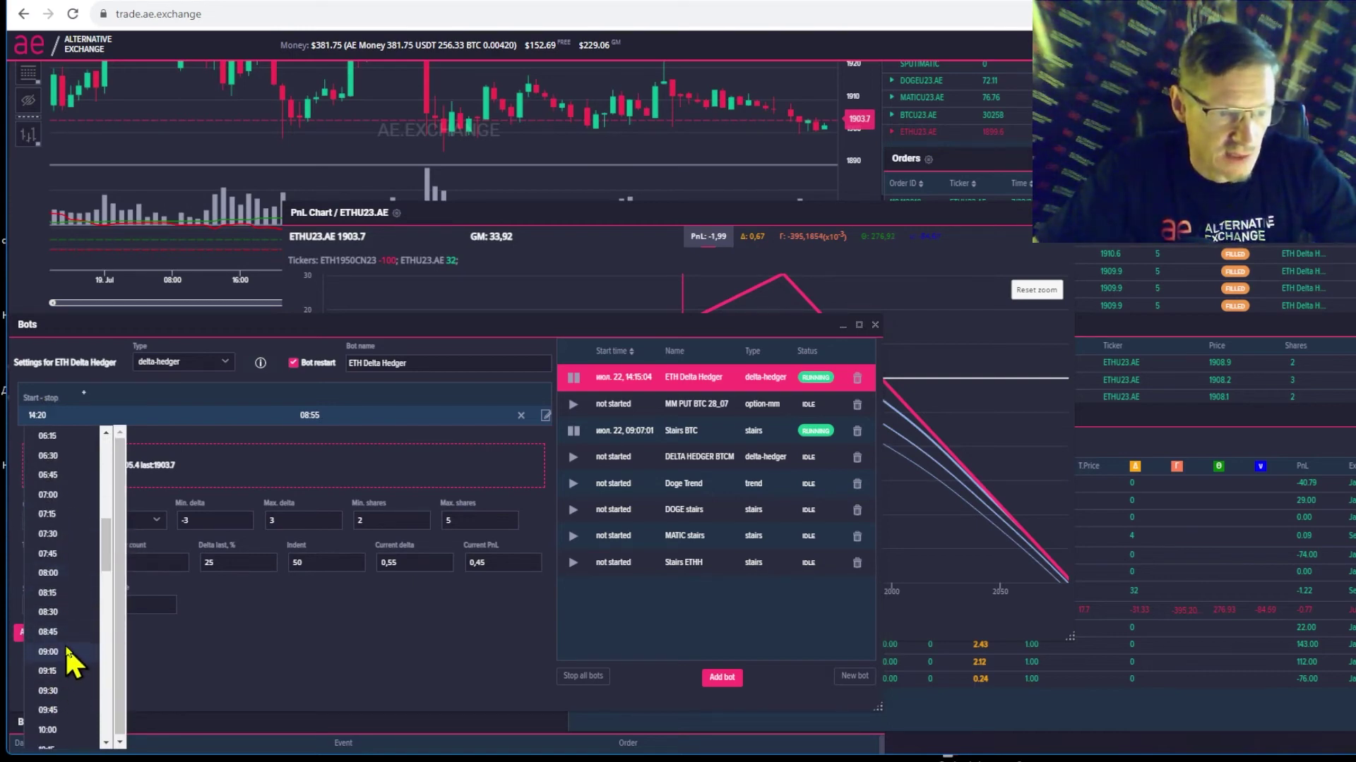
pyautogui.click(66, 653)
# Bring the ETHU23.AE PnL chart back to the front, move it up over the stock chart and examine the PnL curves
pyautogui.moveTo(690, 396)
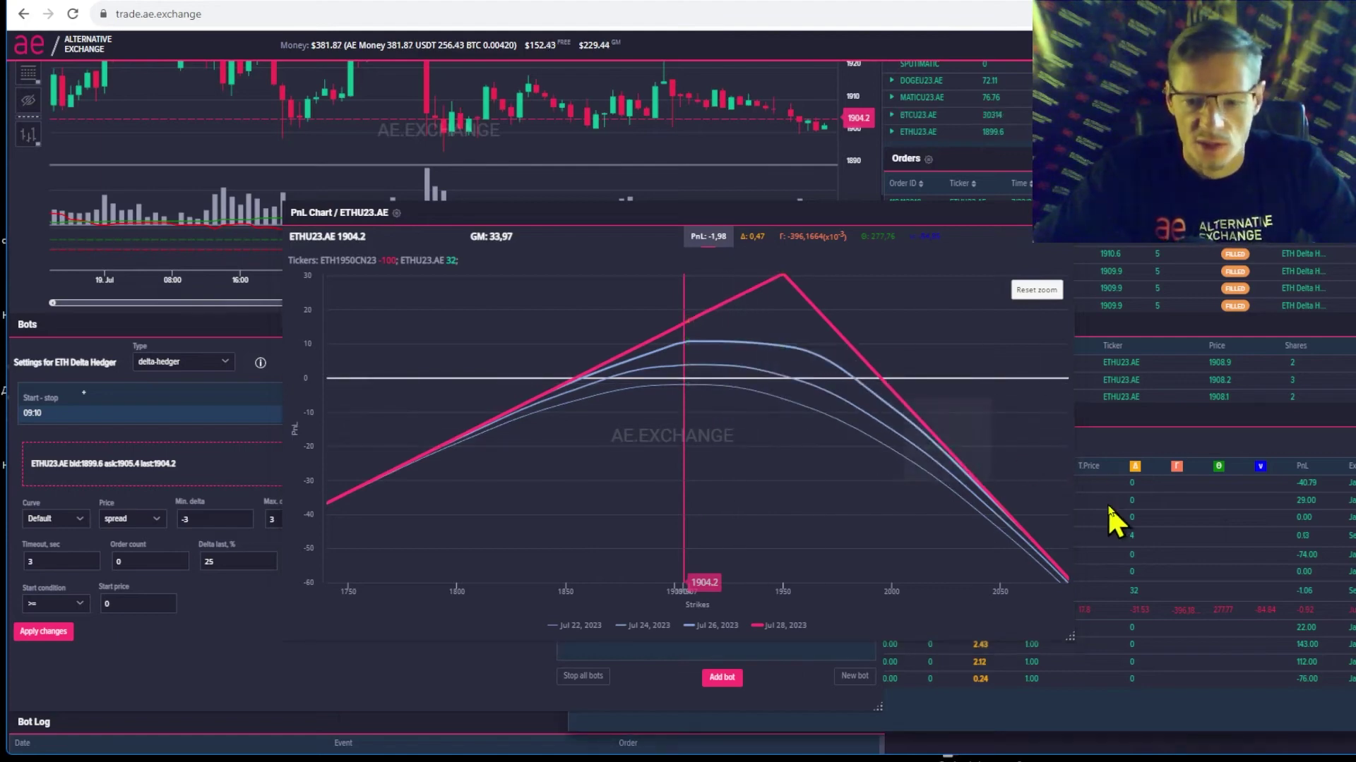
pyautogui.scroll(2, 1110, 518)
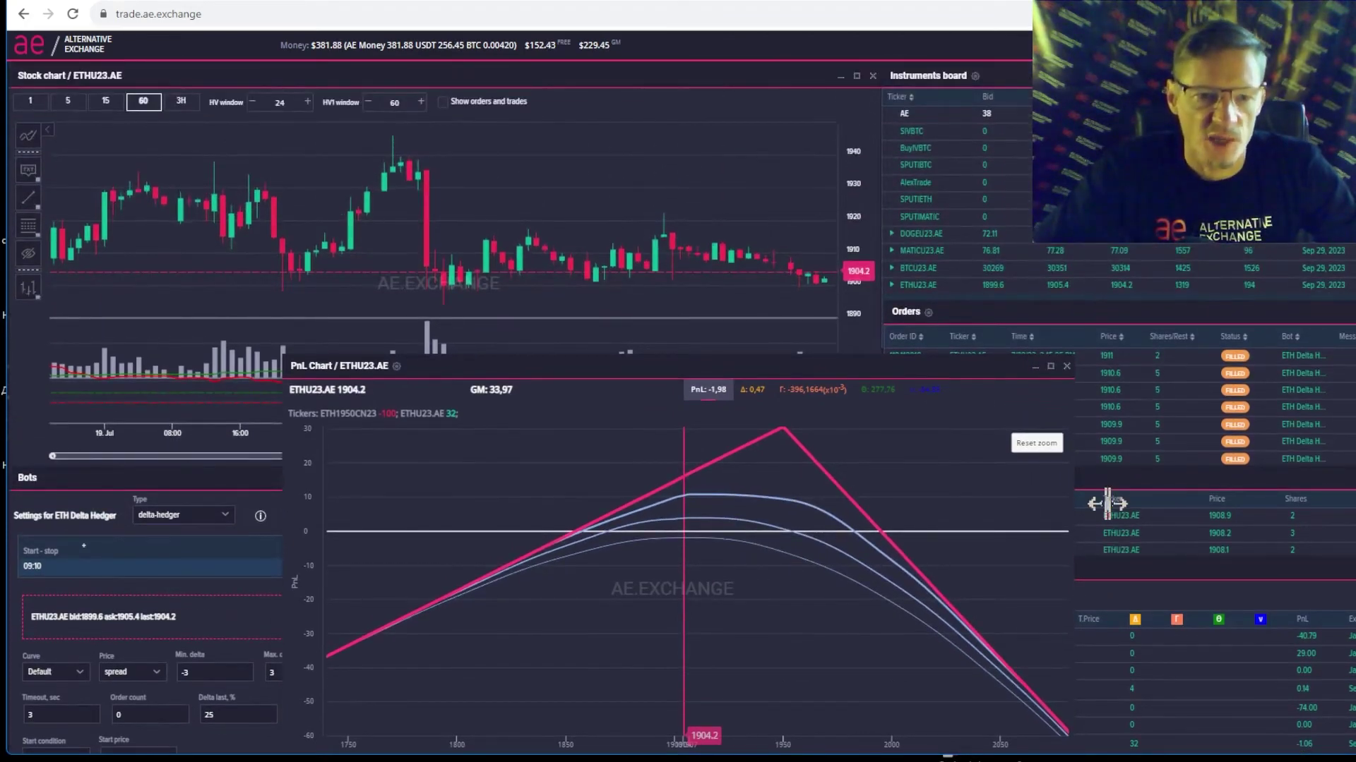
pyautogui.moveTo(853, 370); pyautogui.dragTo(835, 219)
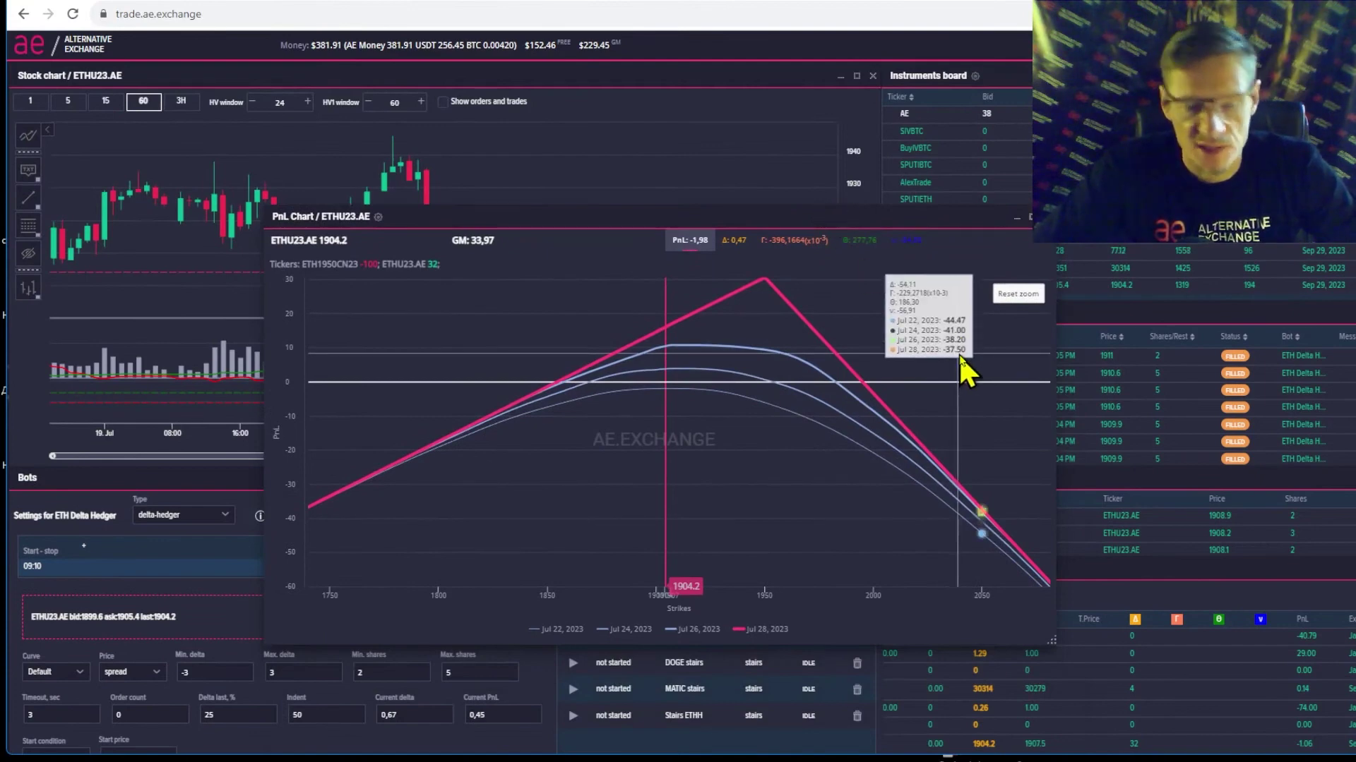